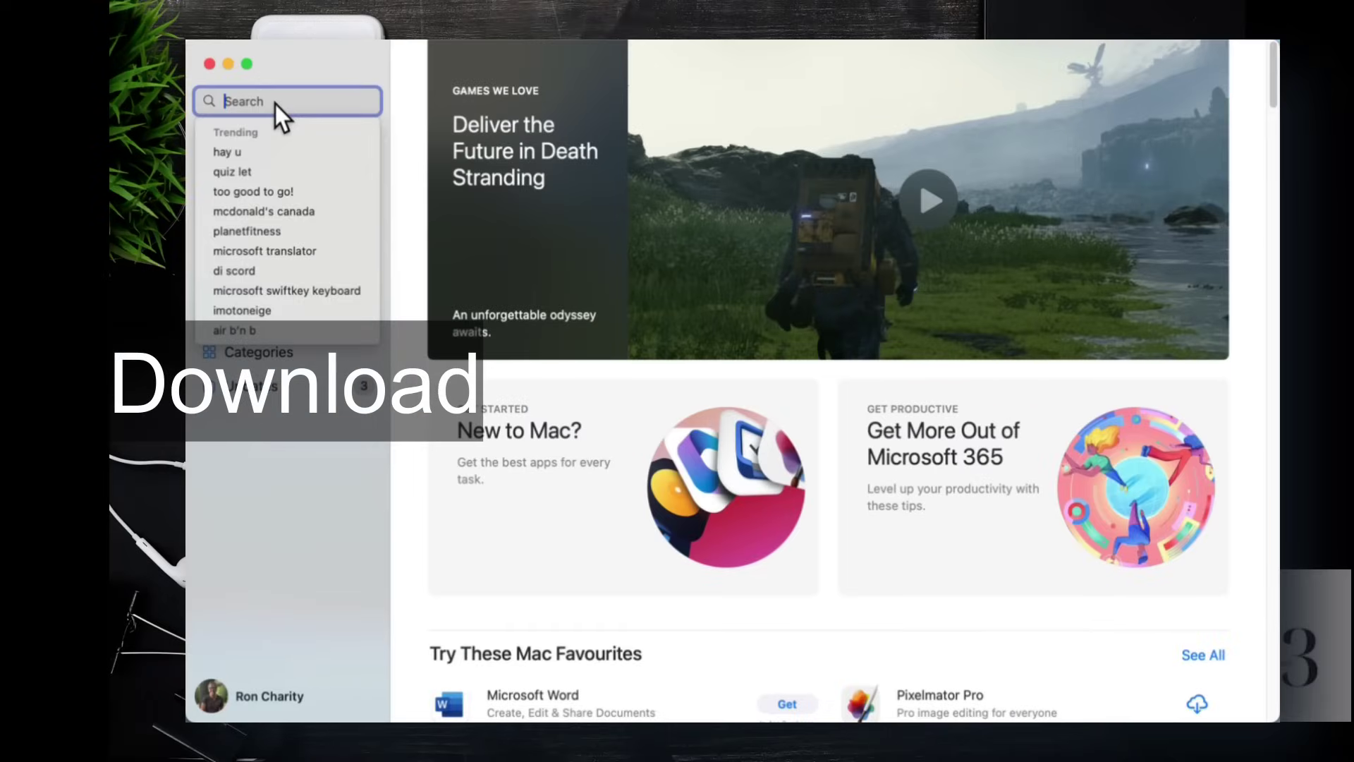
- Search the Mac App Store for 'to do' apps
{"action": "type", "text": "to do"}
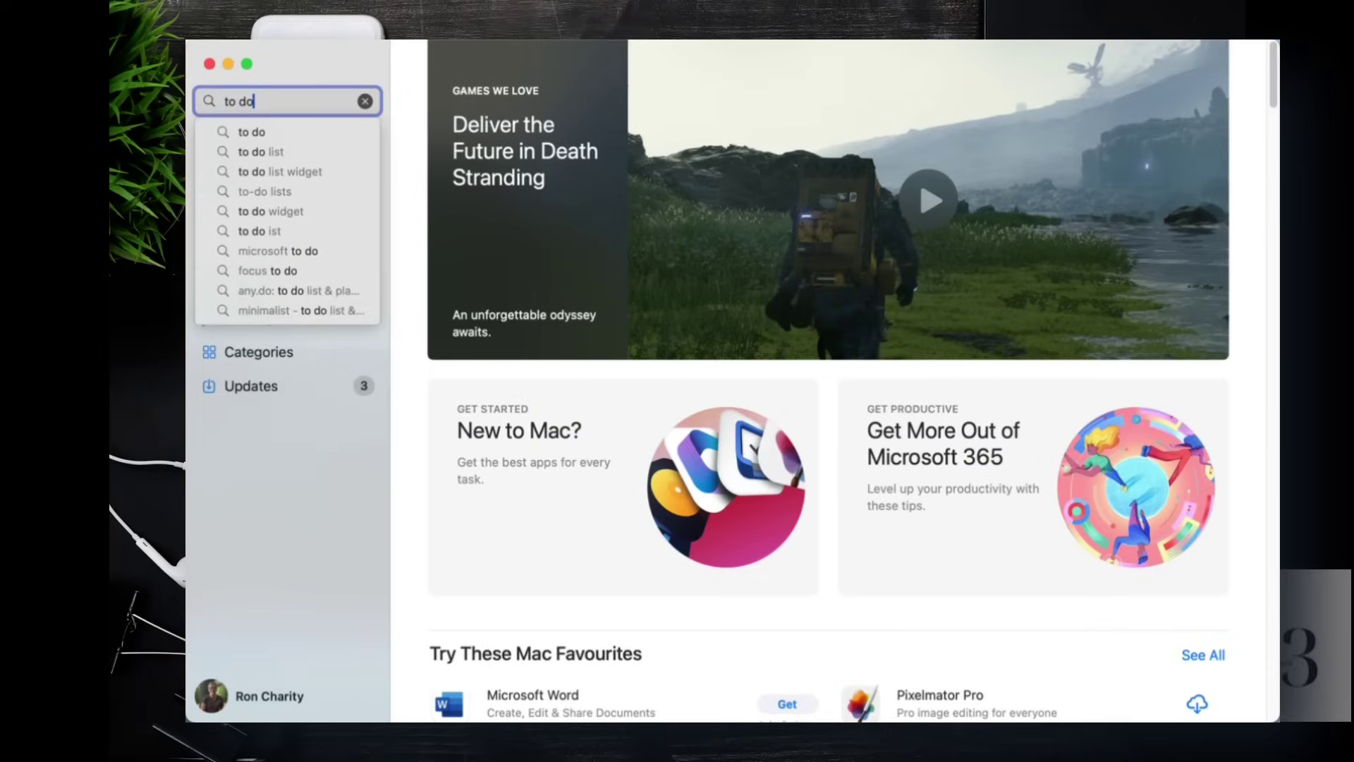
{"action": "key", "text": "Return"}
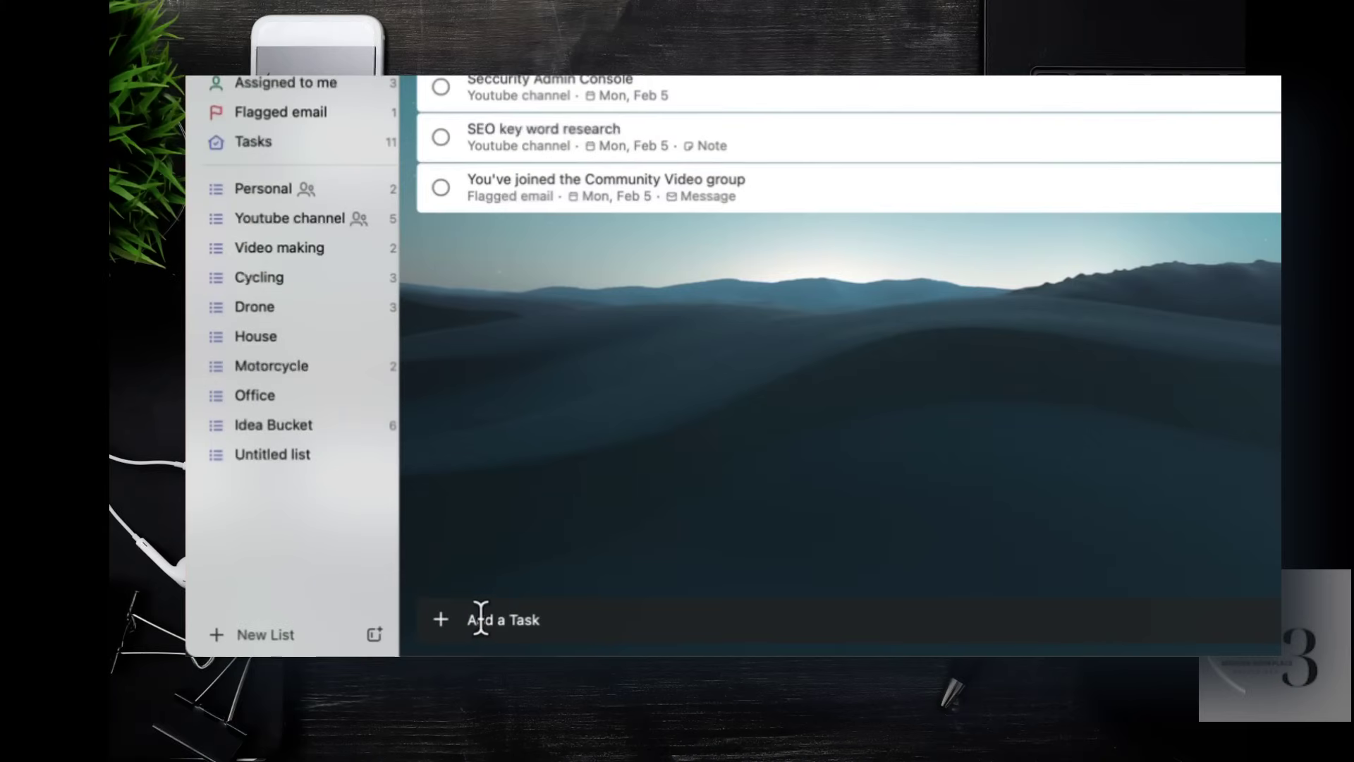
- Add the task 'My new task' at the top of the My Day list
{"action": "left_click", "coordinate": [478, 619]}
{"action": "type", "text": "My new task"}
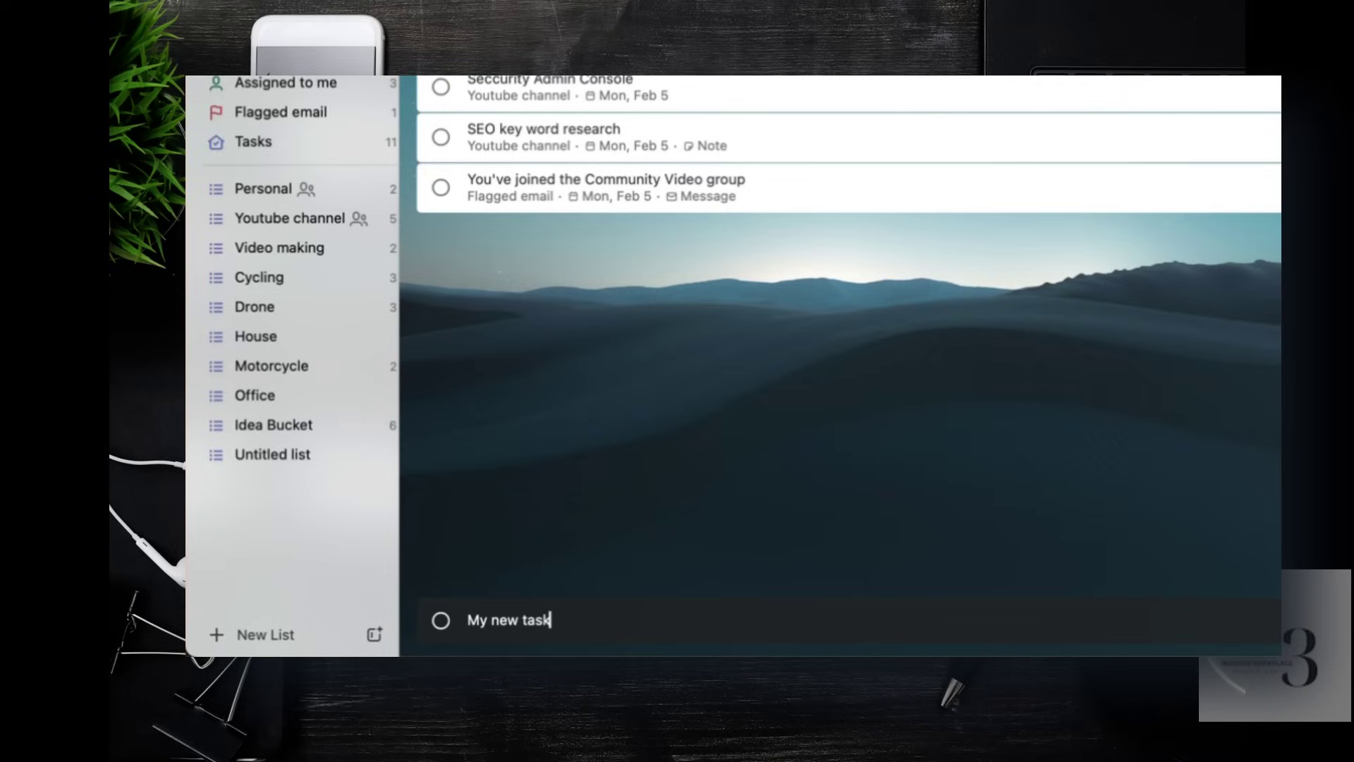
{"action": "key", "text": "Return"}
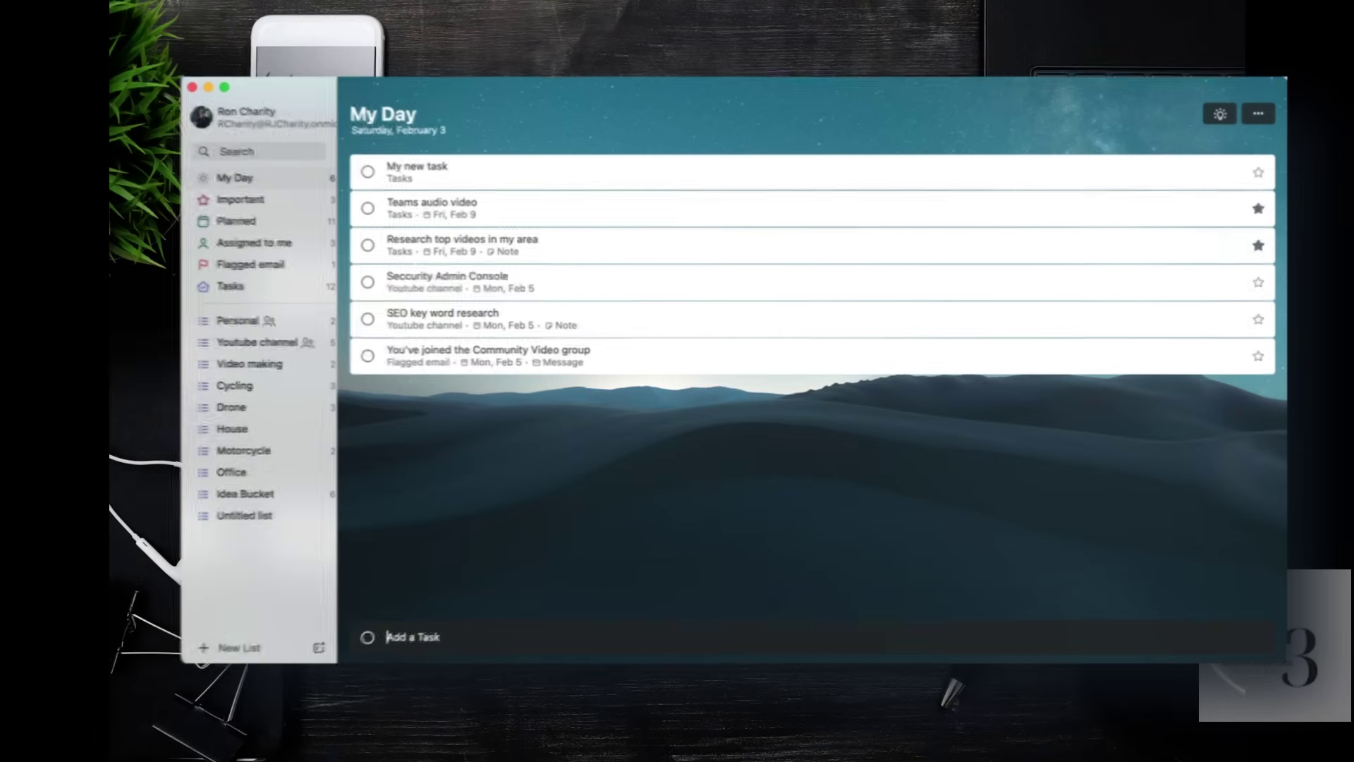
- Open My new task's details and add the steps 'Step 1' and 'Step 2'
{"action": "left_click", "coordinate": [454, 181]}
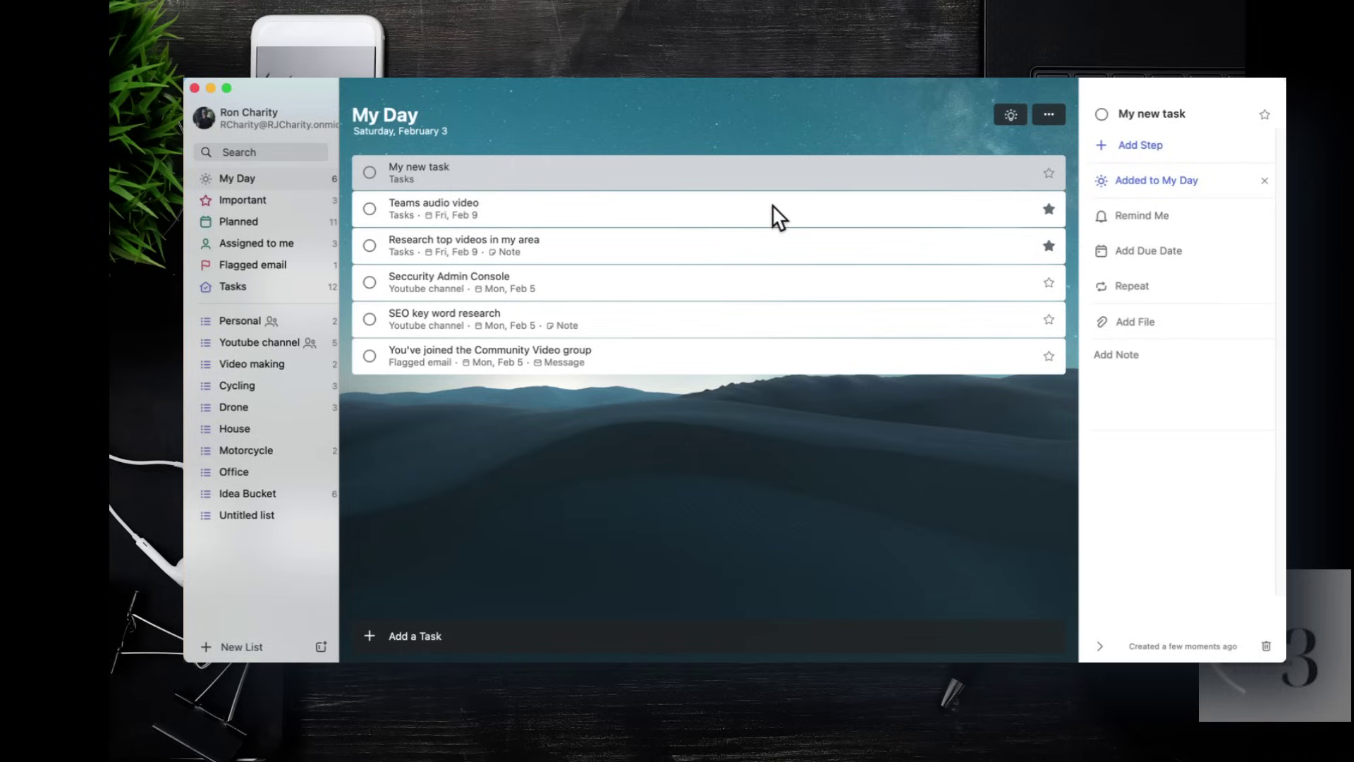
{"action": "left_click", "coordinate": [1121, 144]}
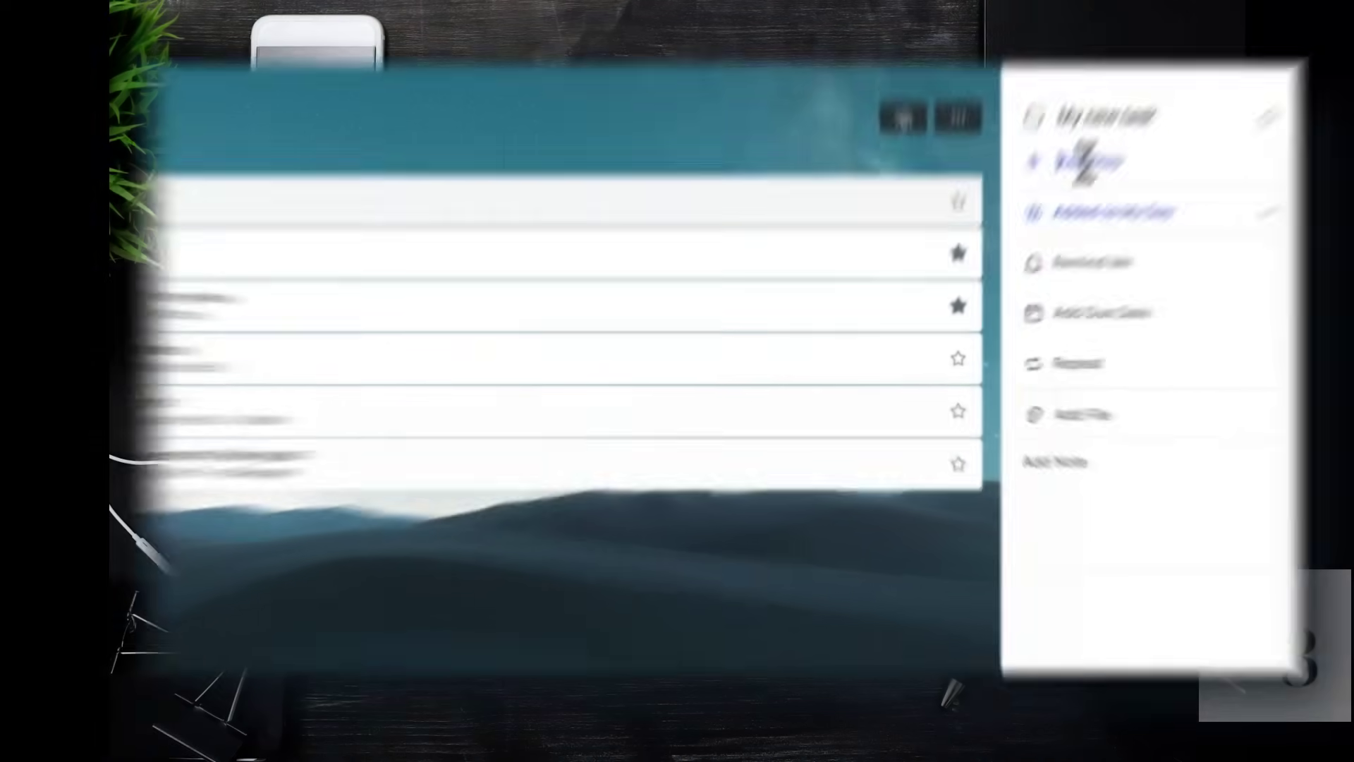
{"action": "type", "text": "S"}
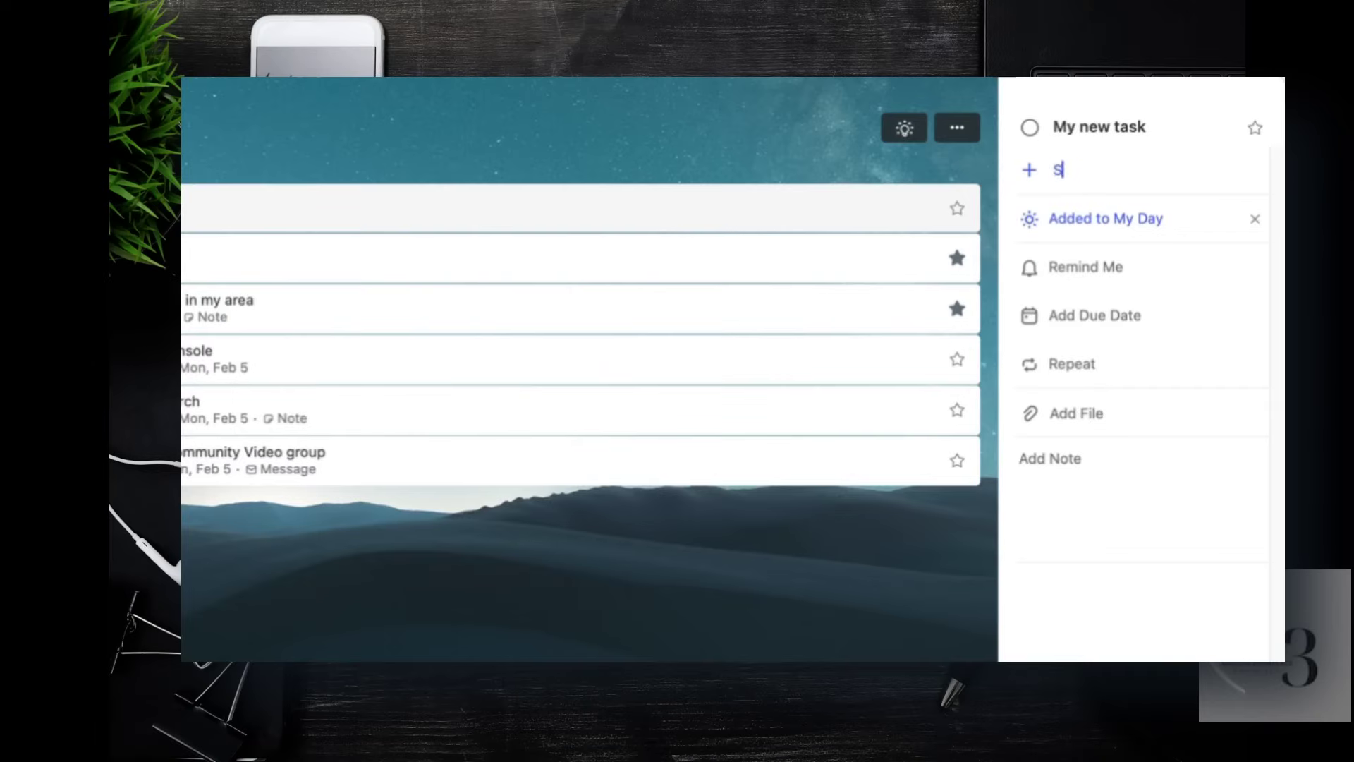
{"action": "type", "text": "tep 1"}
{"action": "key", "text": "Return"}
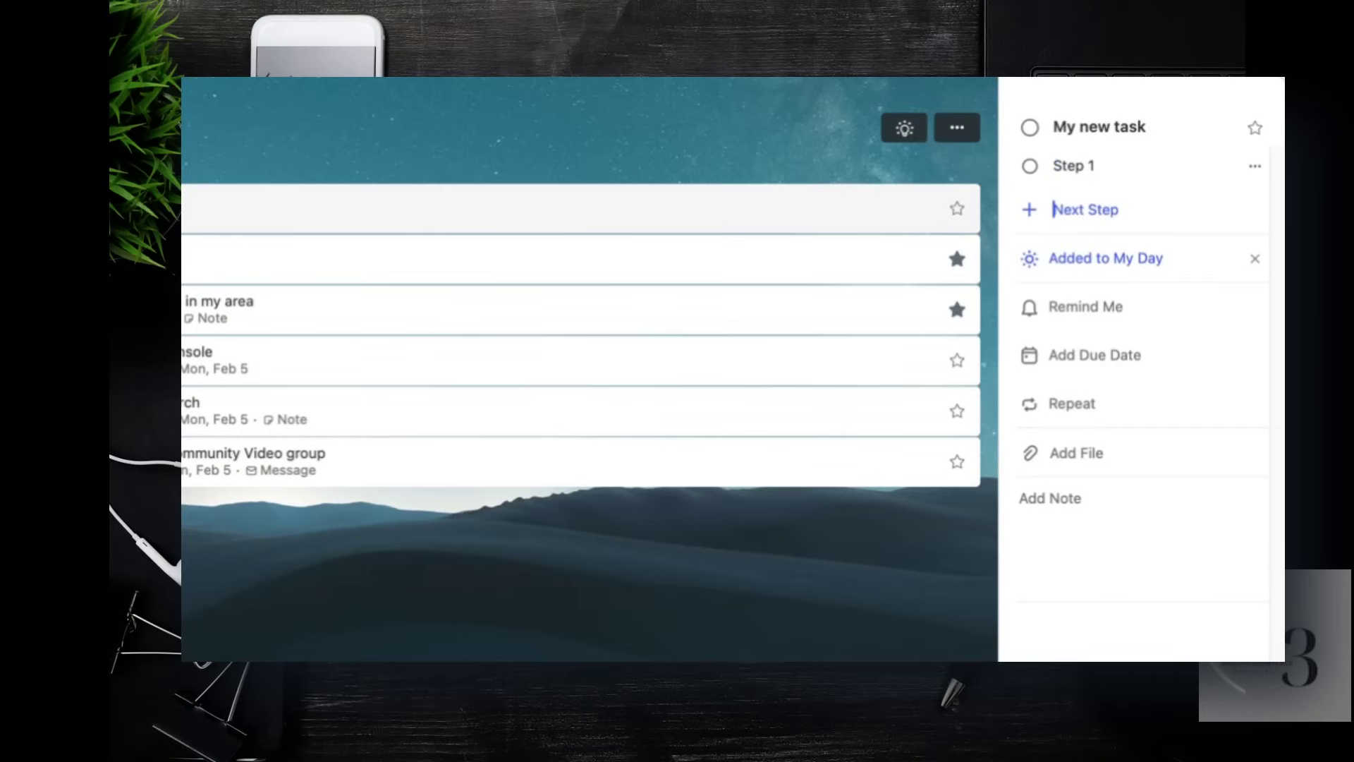
{"action": "type", "text": "Step 2"}
{"action": "key", "text": "Return"}
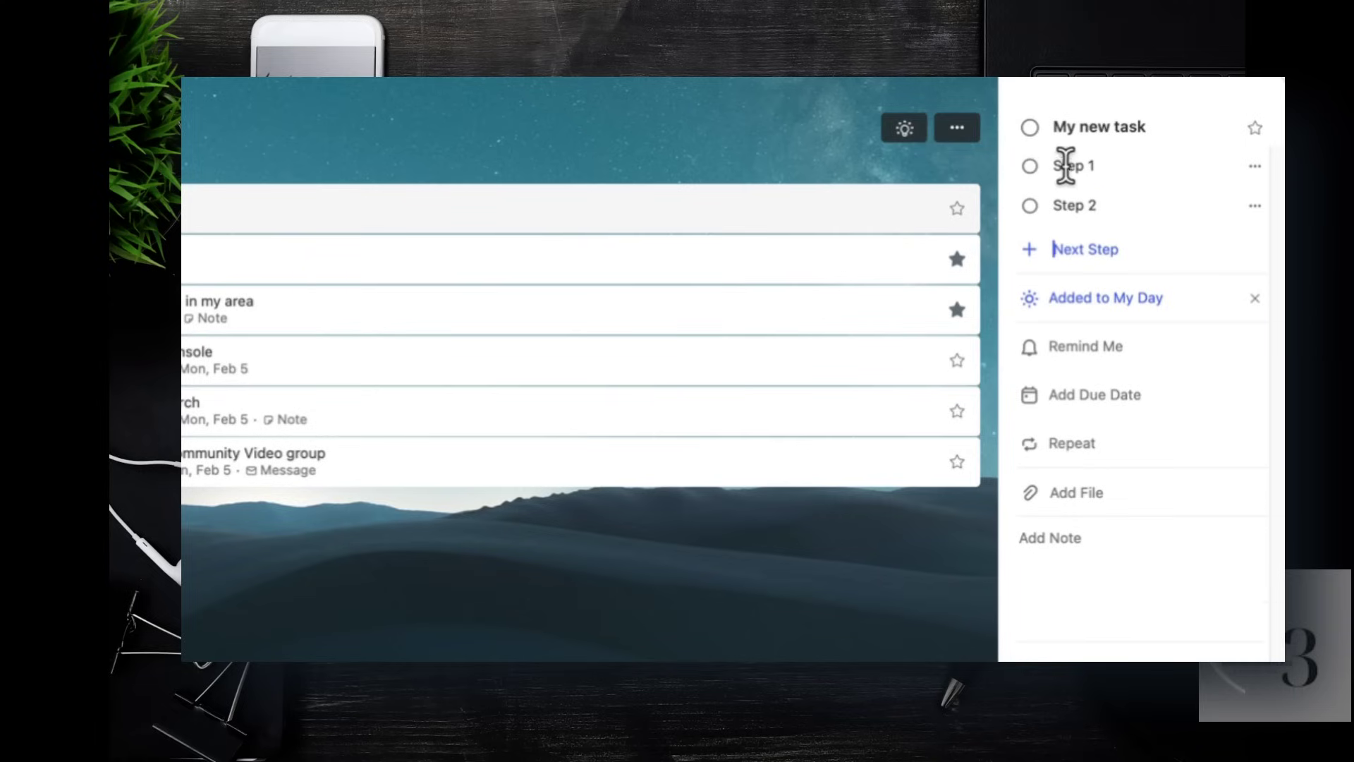
- Toggle the task out of and back into My Day, and set a 9:00 AM reminder tomorrow
{"action": "left_click", "coordinate": [1093, 306]}
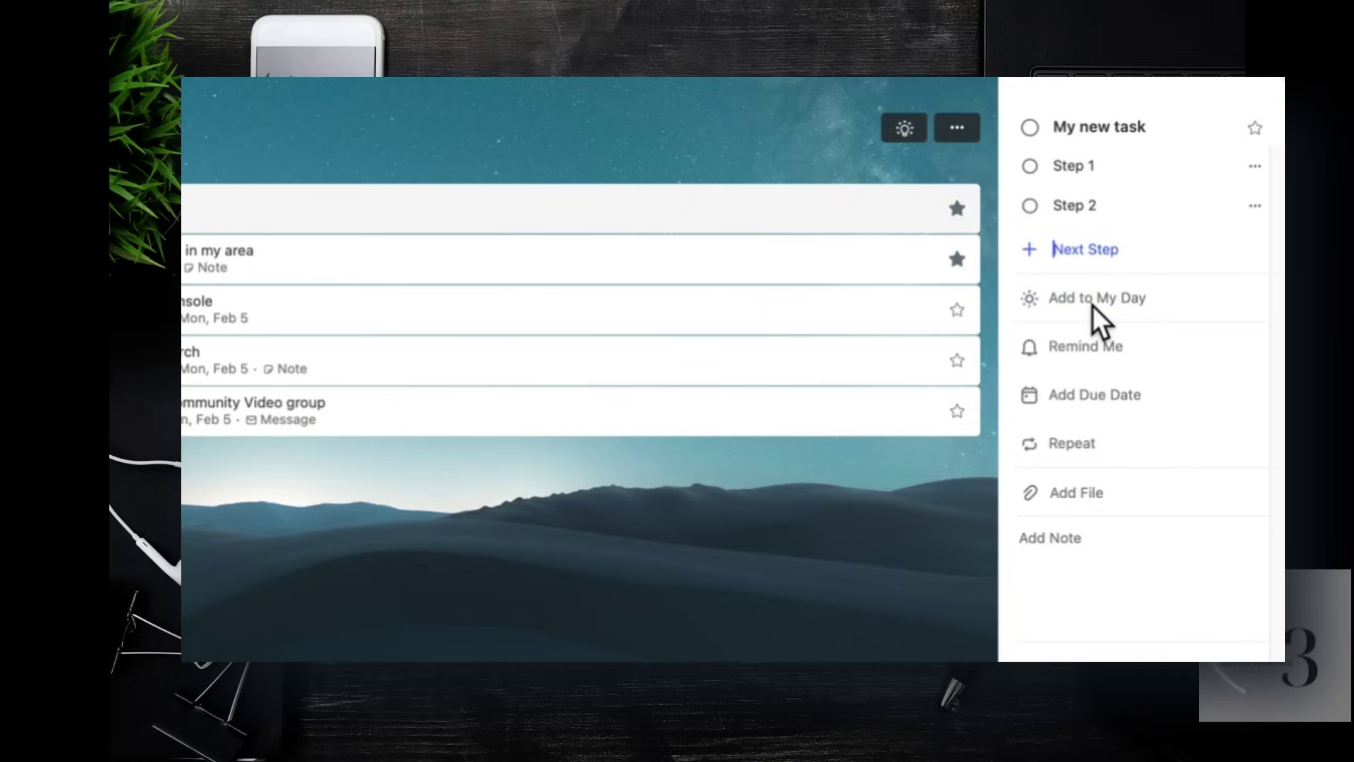
{"action": "left_click", "coordinate": [1093, 306]}
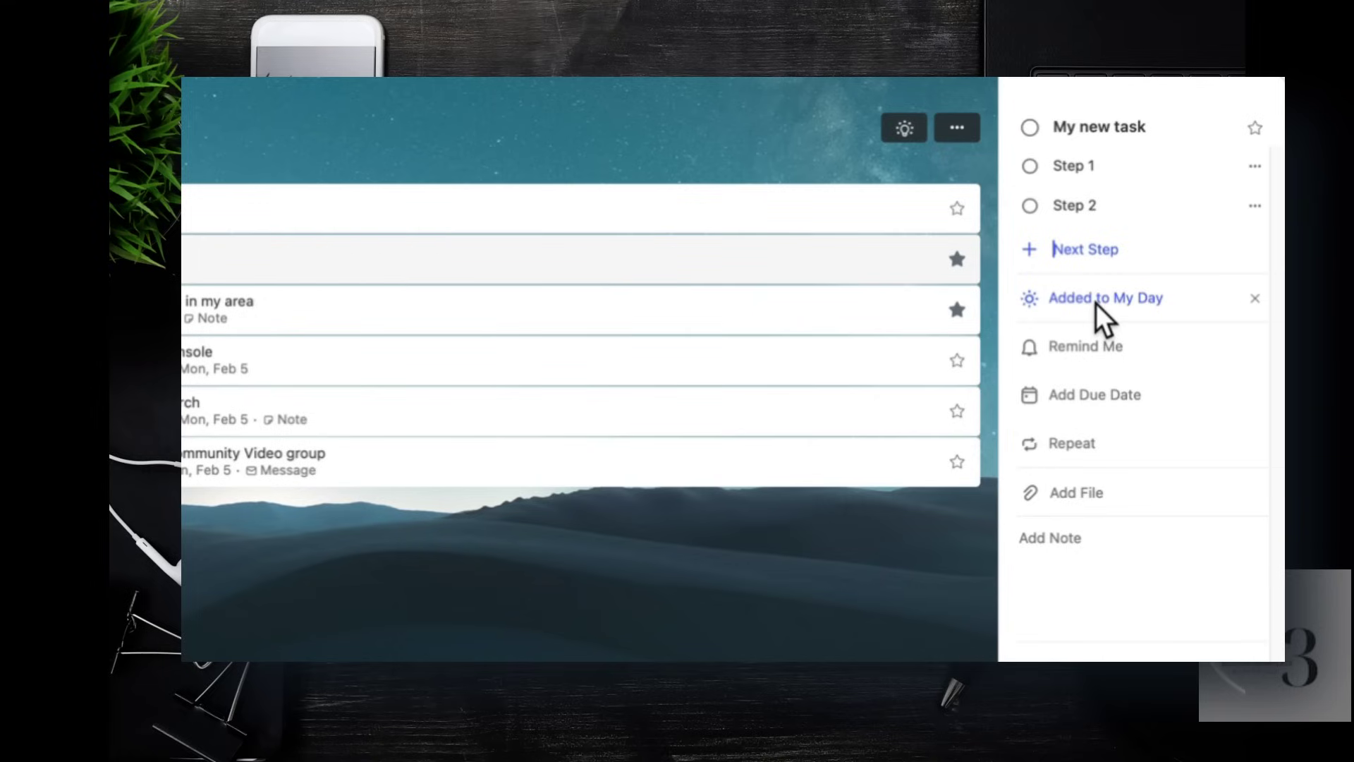
{"action": "left_click", "coordinate": [1079, 357]}
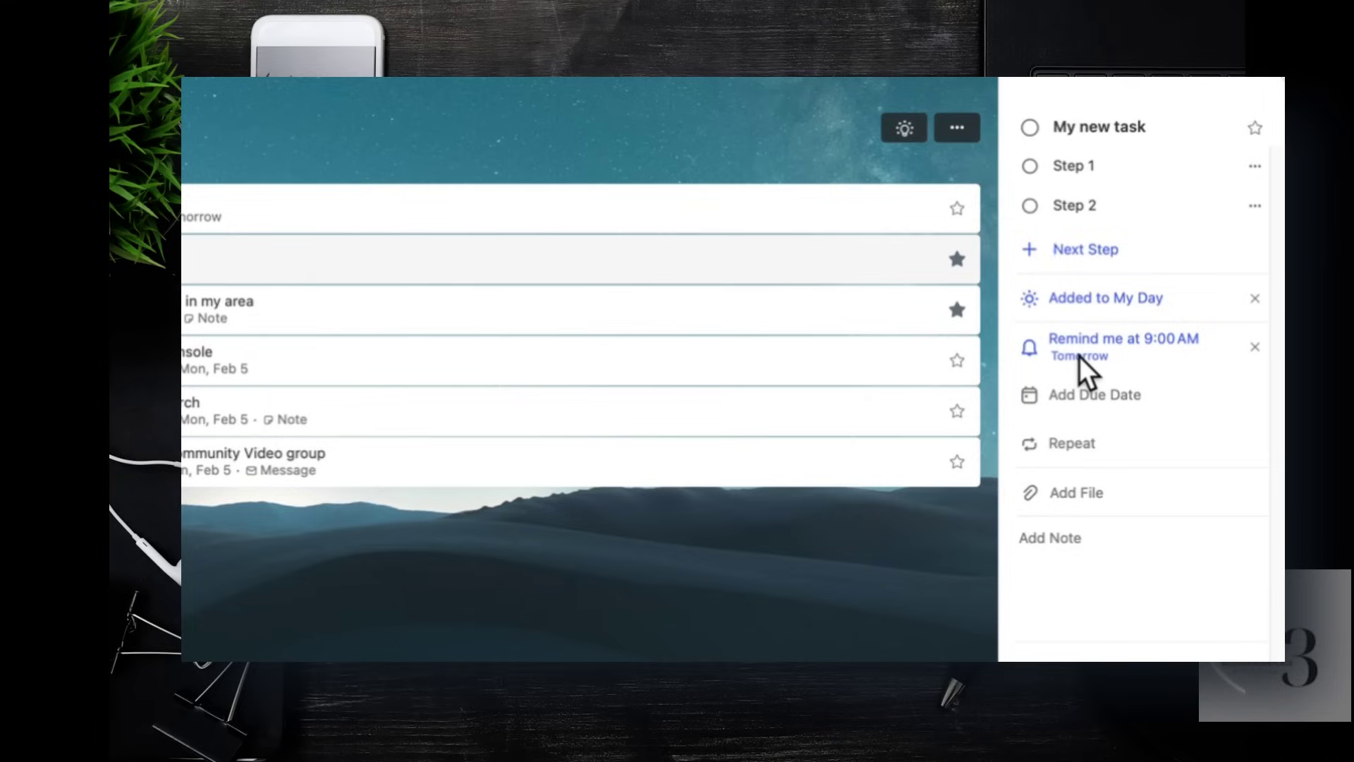
- Make the task due next week (February 5) with the note 'My first task in To Do'
{"action": "left_click", "coordinate": [1077, 417]}
{"action": "left_click", "coordinate": [1076, 420]}
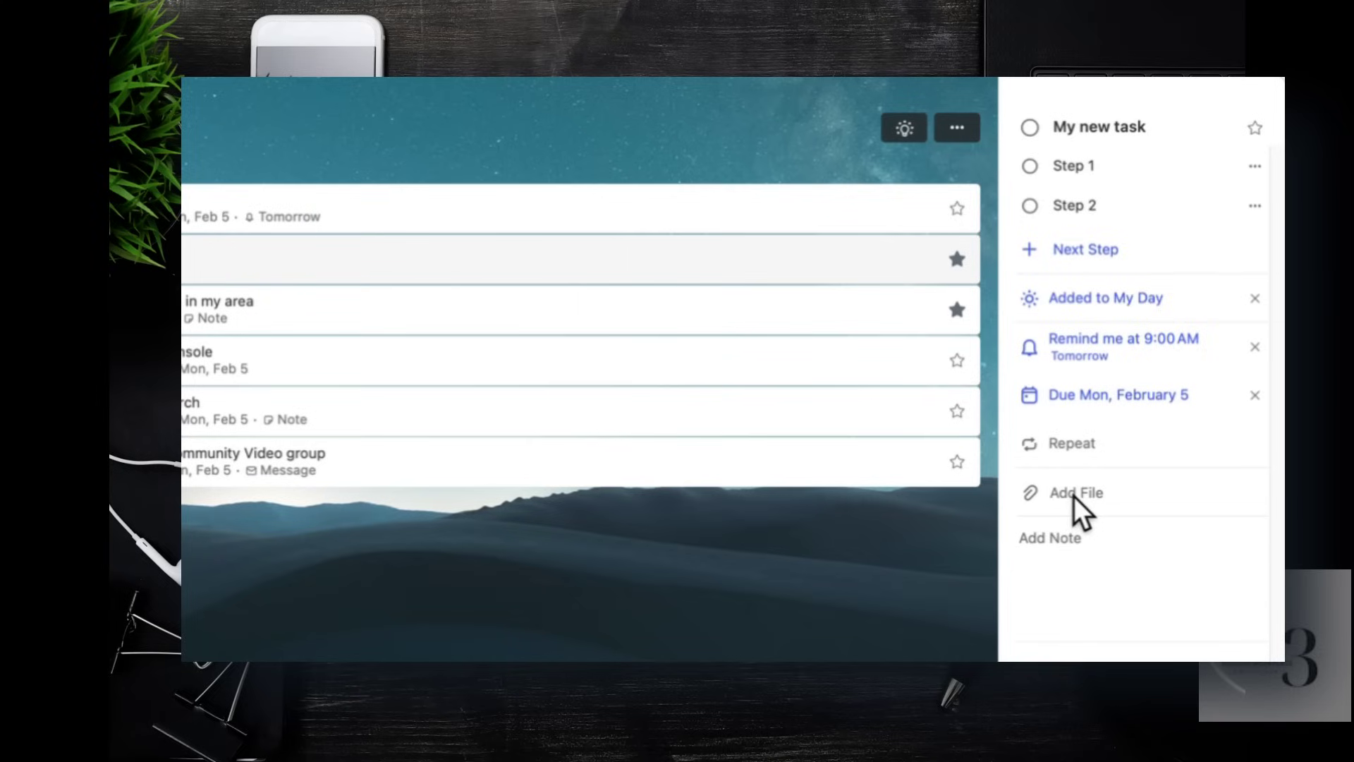
{"action": "left_click", "coordinate": [1068, 534]}
{"action": "type", "text": "My first task "}
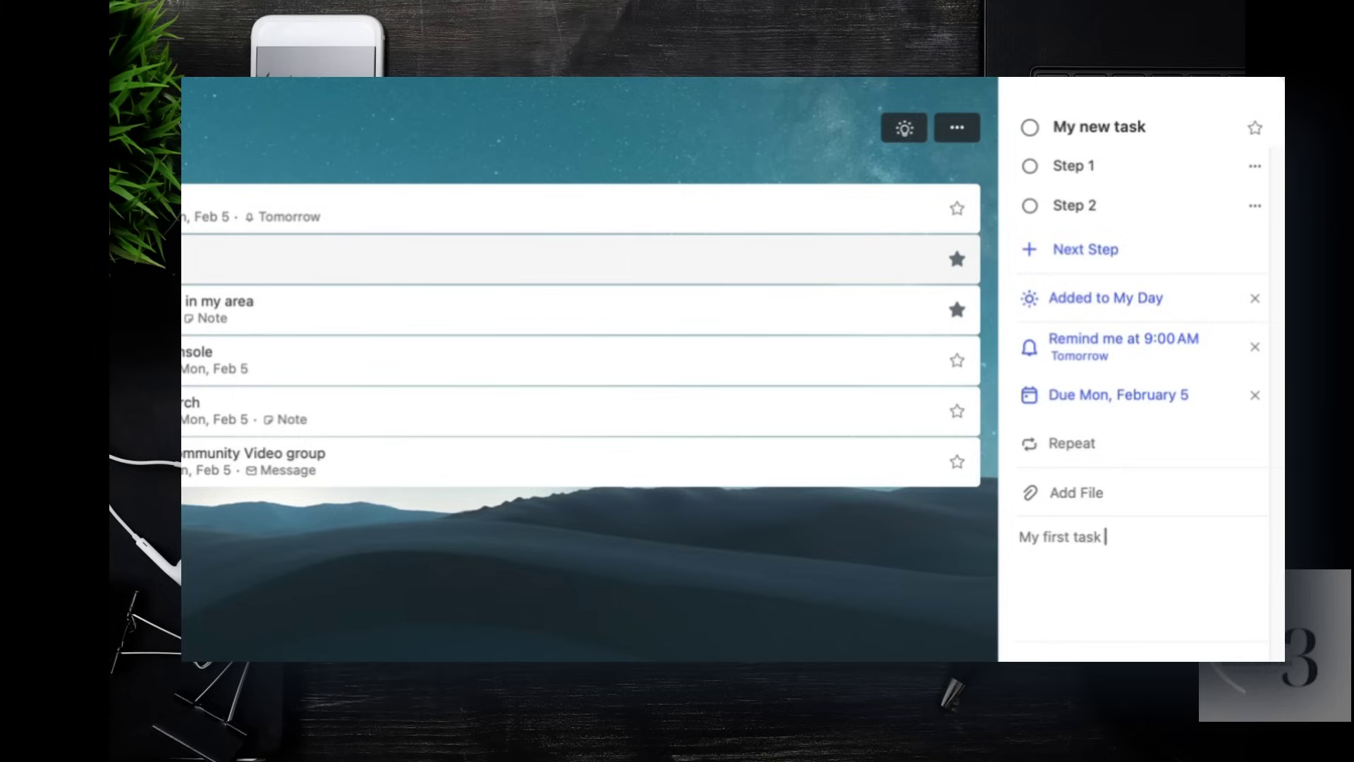
{"action": "type", "text": "in To Do"}
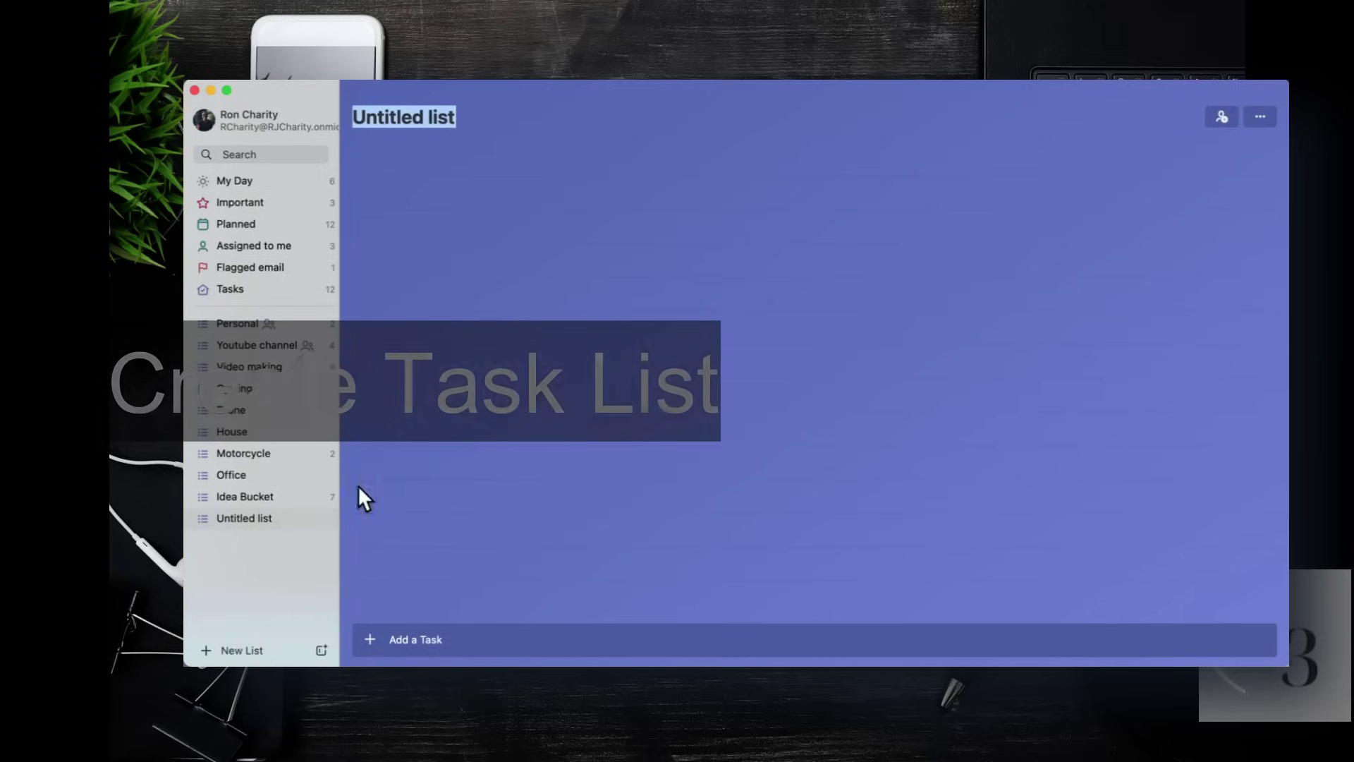
- Rename Untitled list to 'New List' and add the task 'New Task' to it
{"action": "type", "text": "Ne"}
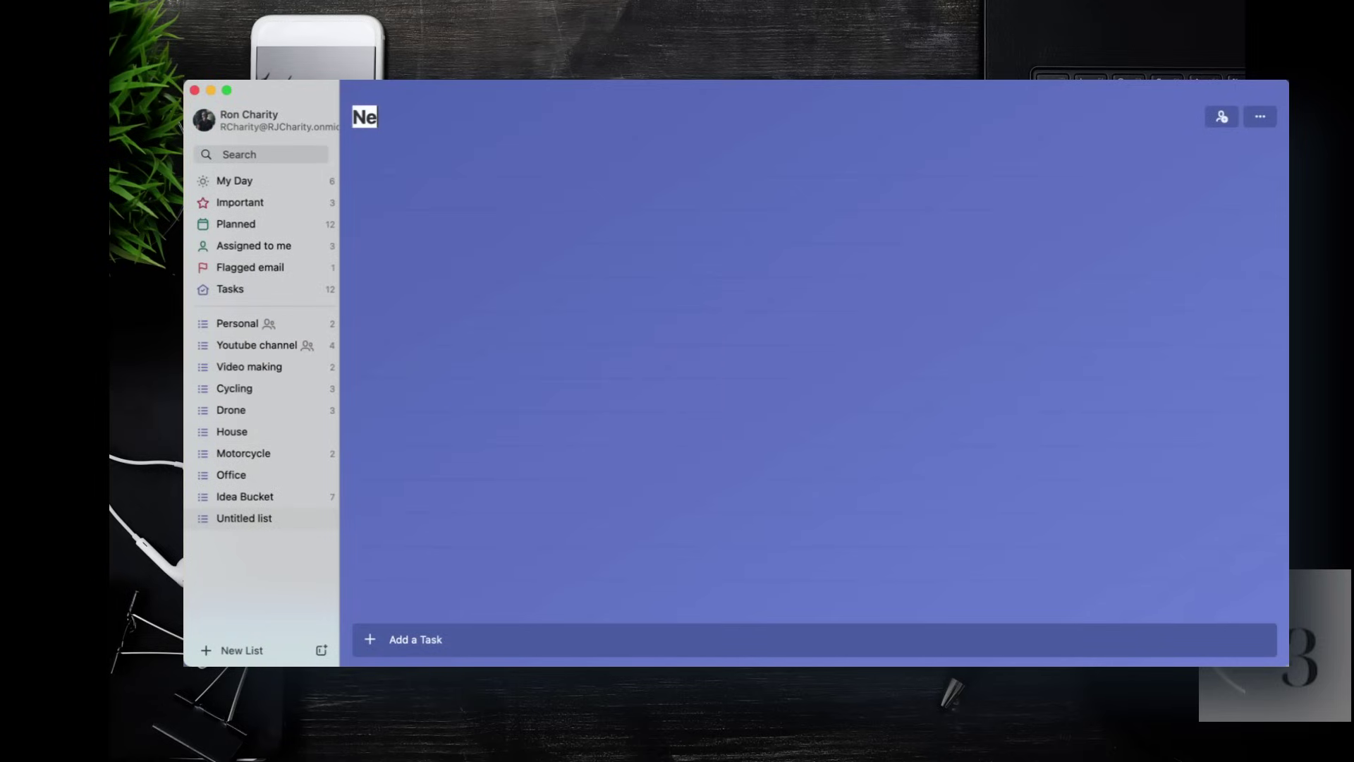
{"action": "type", "text": "w List"}
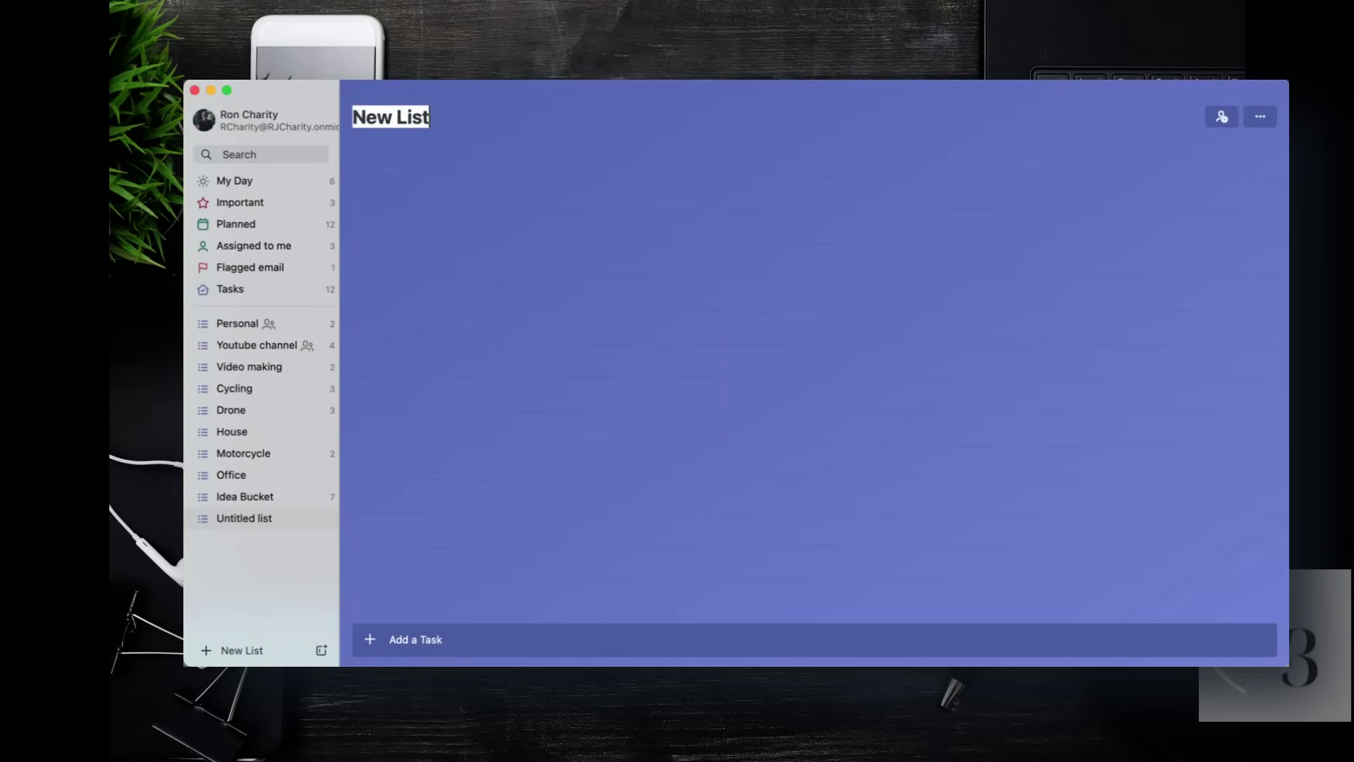
{"action": "key", "text": "Return"}
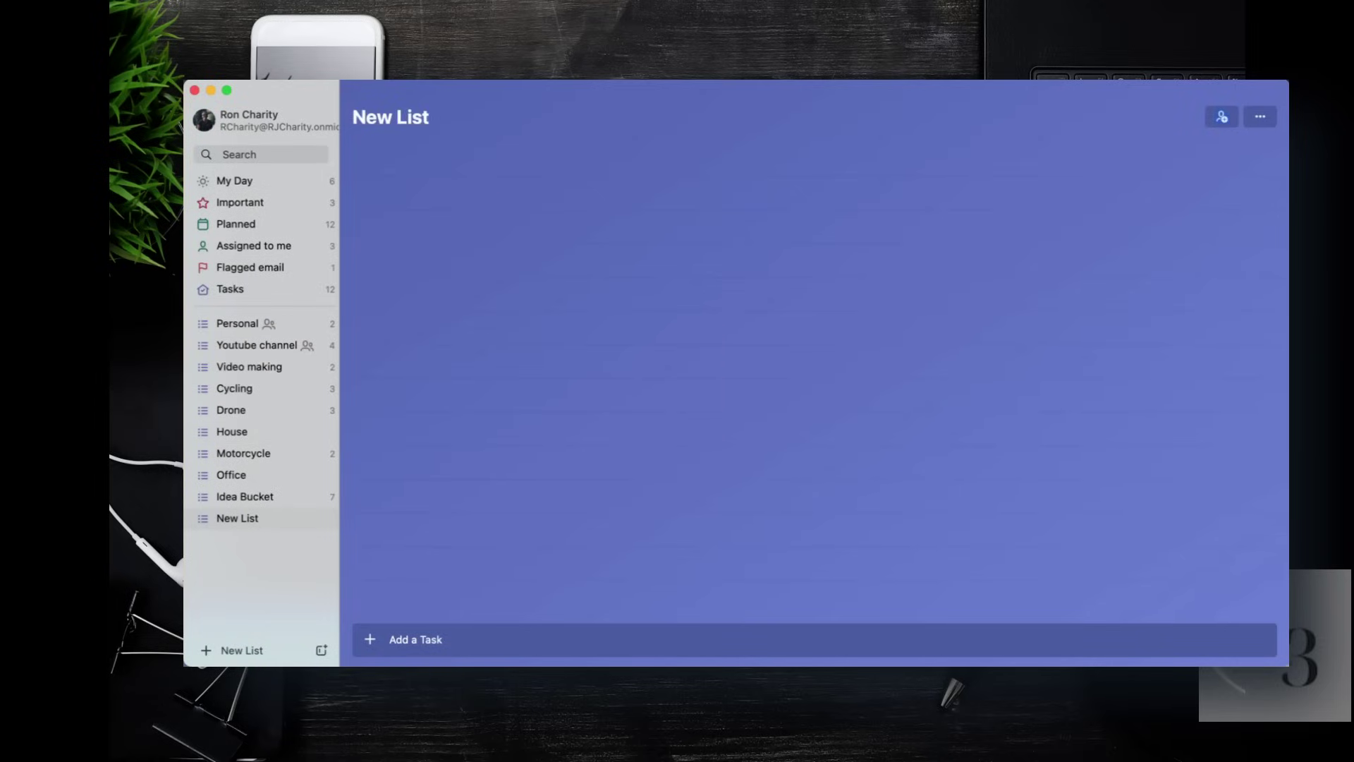
{"action": "left_click", "coordinate": [424, 640]}
{"action": "type", "text": "New Task"}
{"action": "key", "text": "Return"}
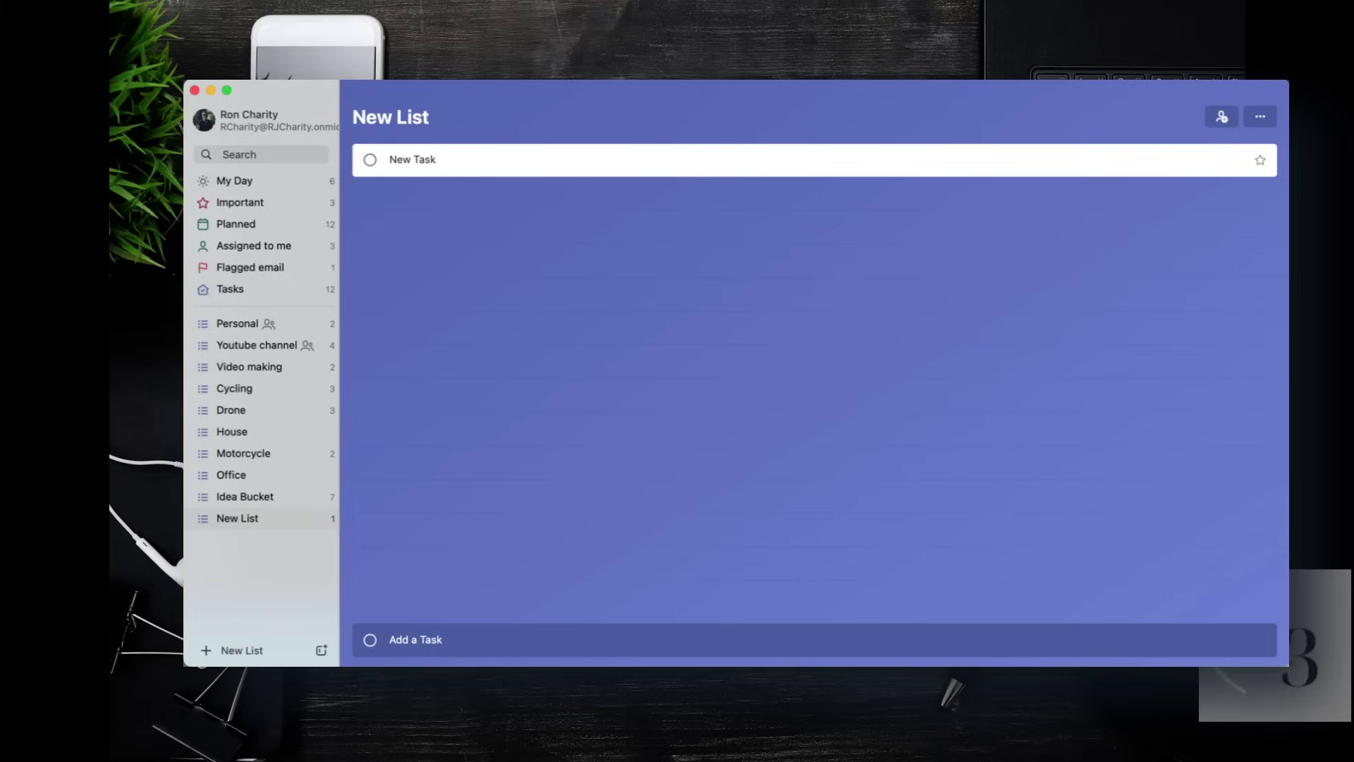
- Move SharePoint Admin Console from Youtube channel into New List
{"action": "left_click", "coordinate": [258, 350]}
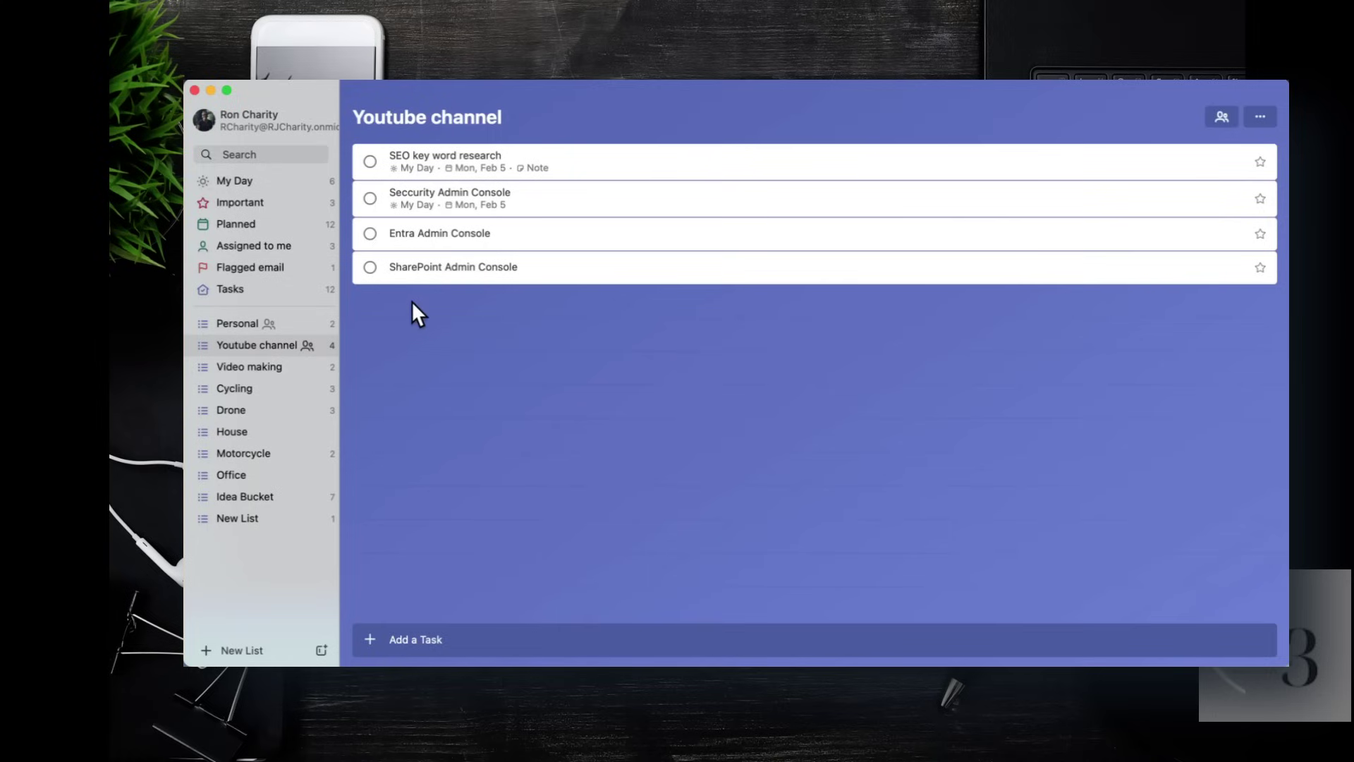
{"action": "left_click_drag", "start_coordinate": [414, 261], "coordinate": [257, 522]}
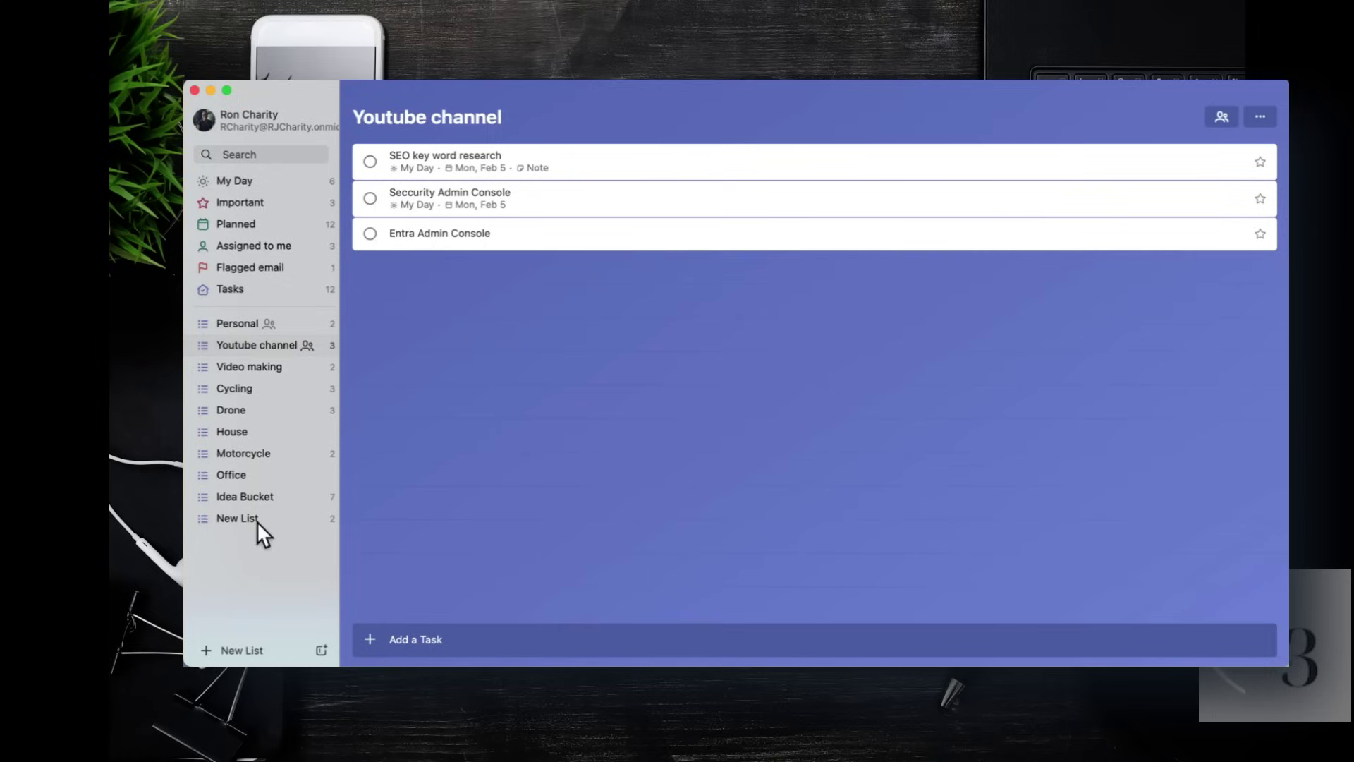
{"action": "left_click", "coordinate": [257, 521]}
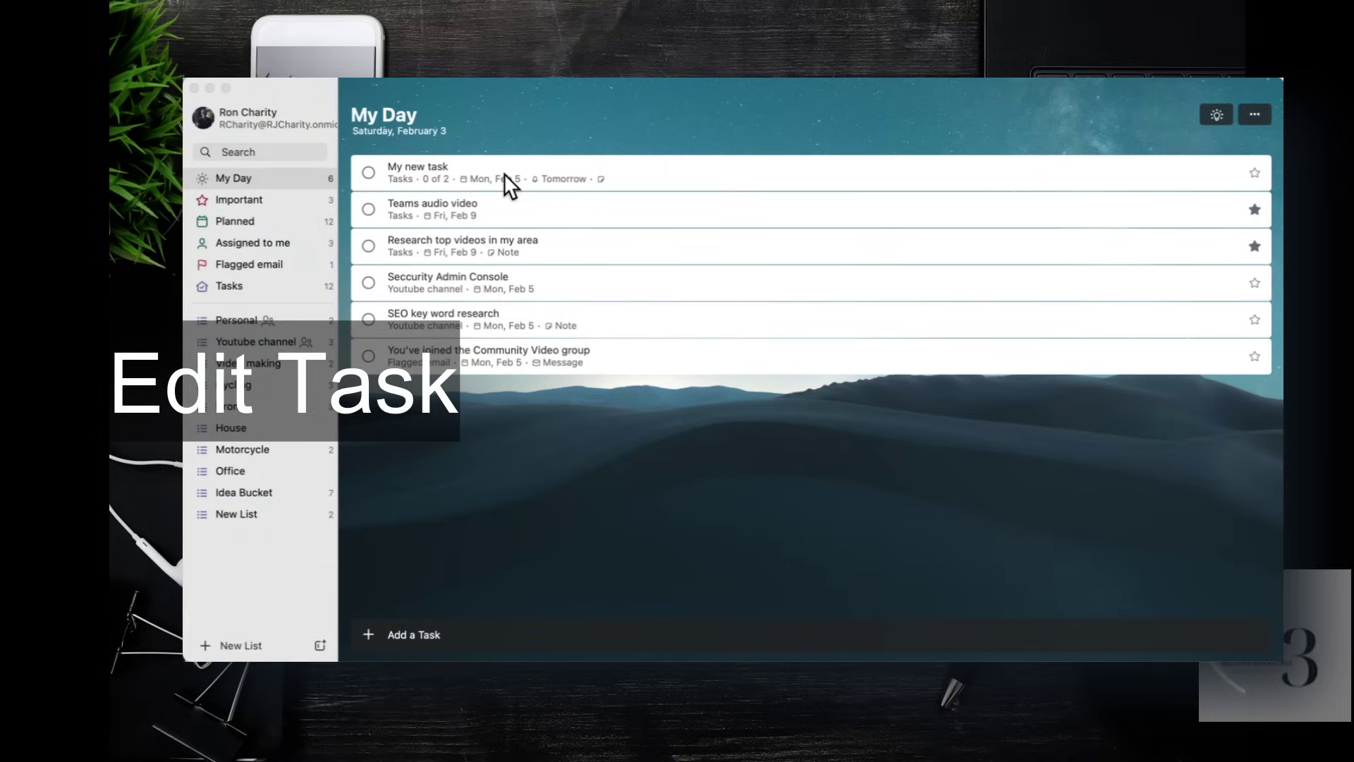
- Delete Step 2 from My new task, leaving only Step 1
{"action": "left_click", "coordinate": [504, 172]}
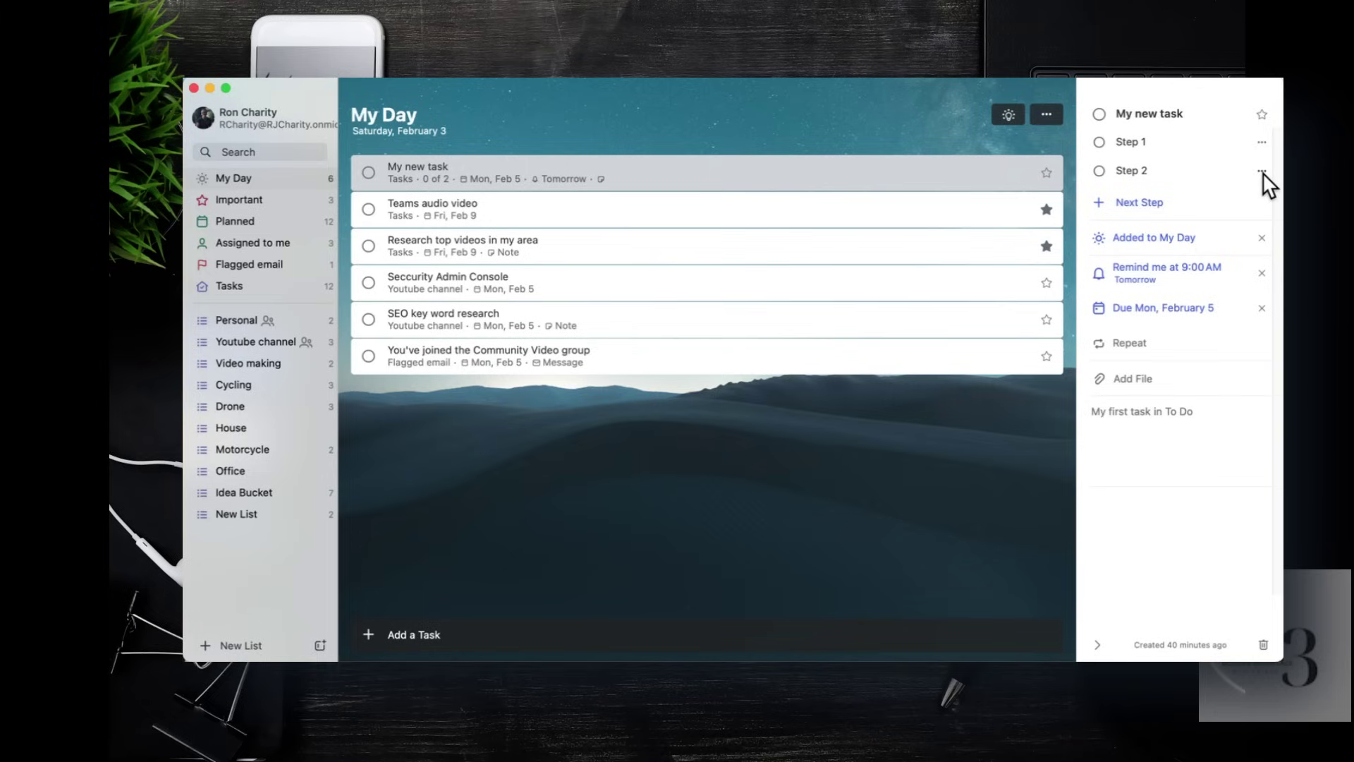
{"action": "left_click", "coordinate": [1251, 244]}
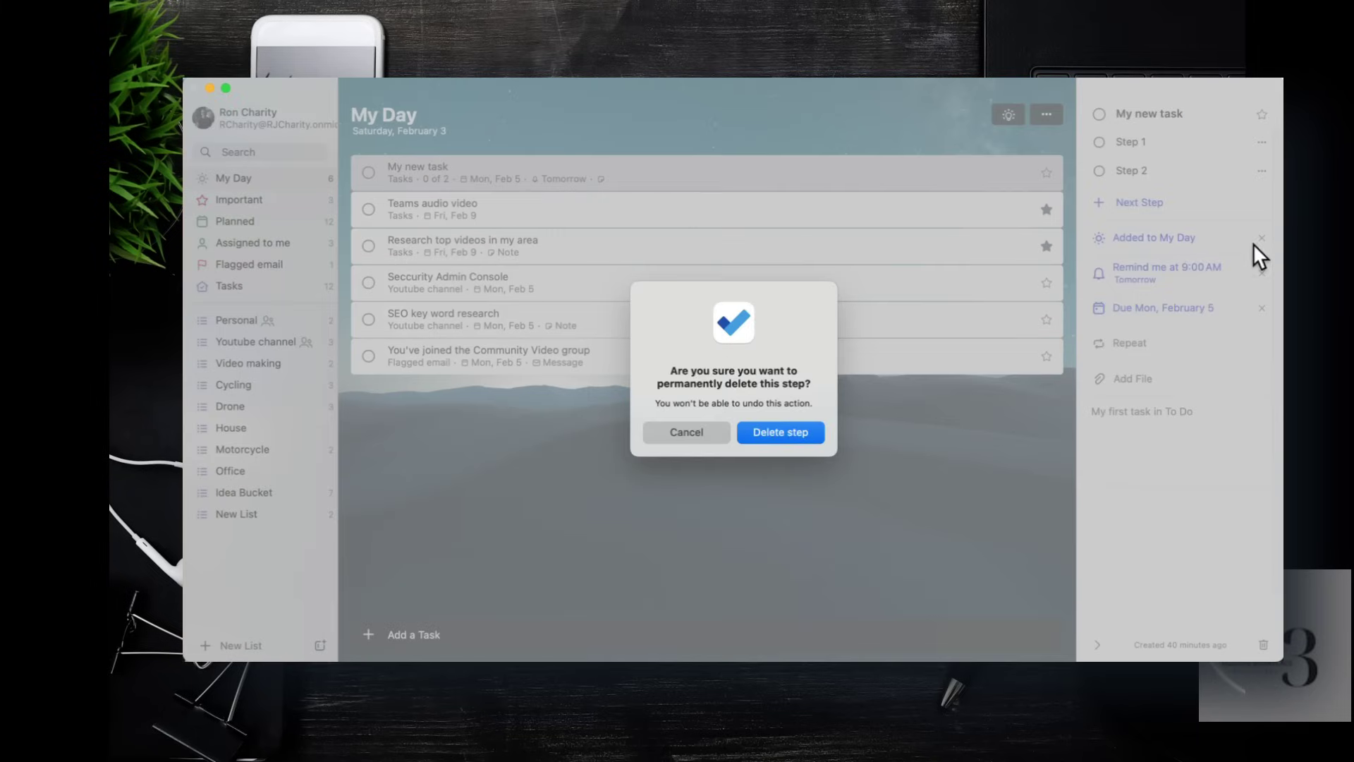
{"action": "left_click", "coordinate": [780, 433]}
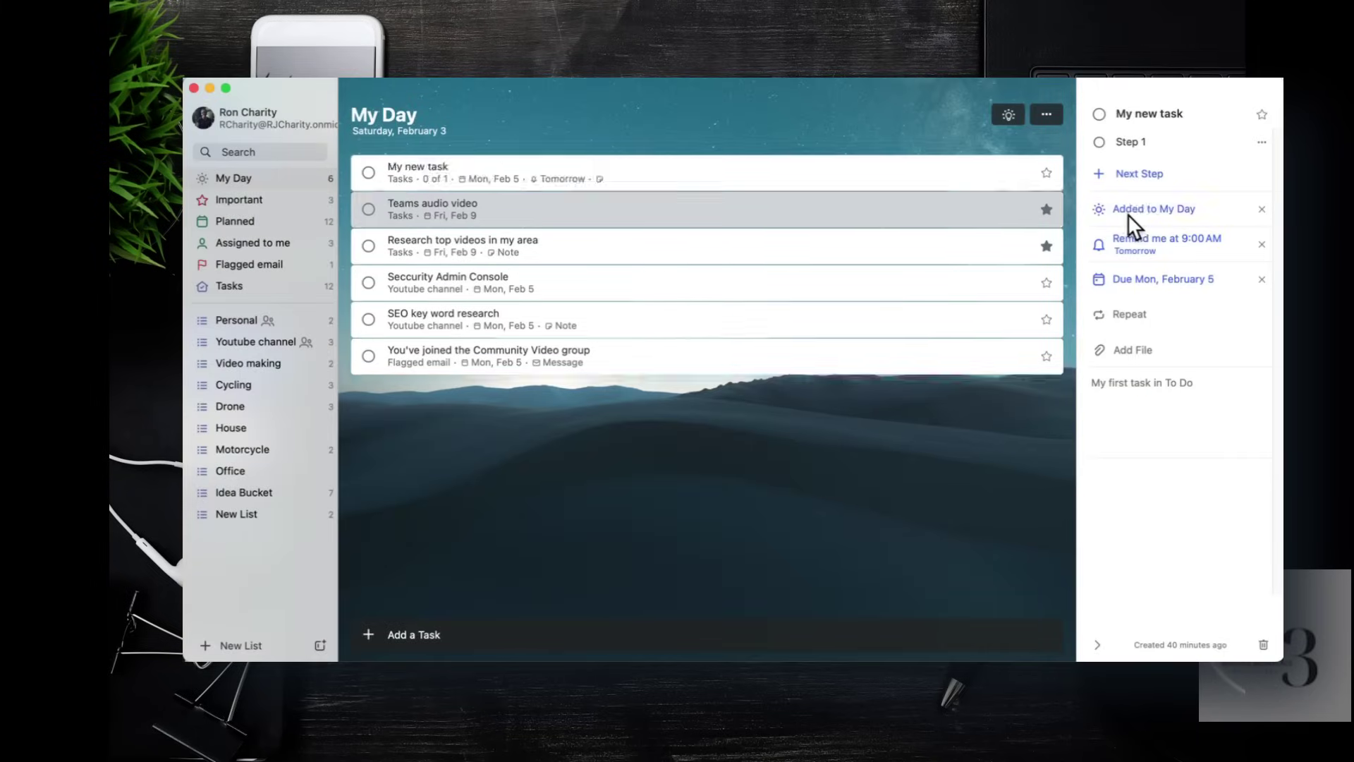
- Move the due date to February 19 and make the task repeat weekly on Monday
{"action": "left_click", "coordinate": [1133, 262]}
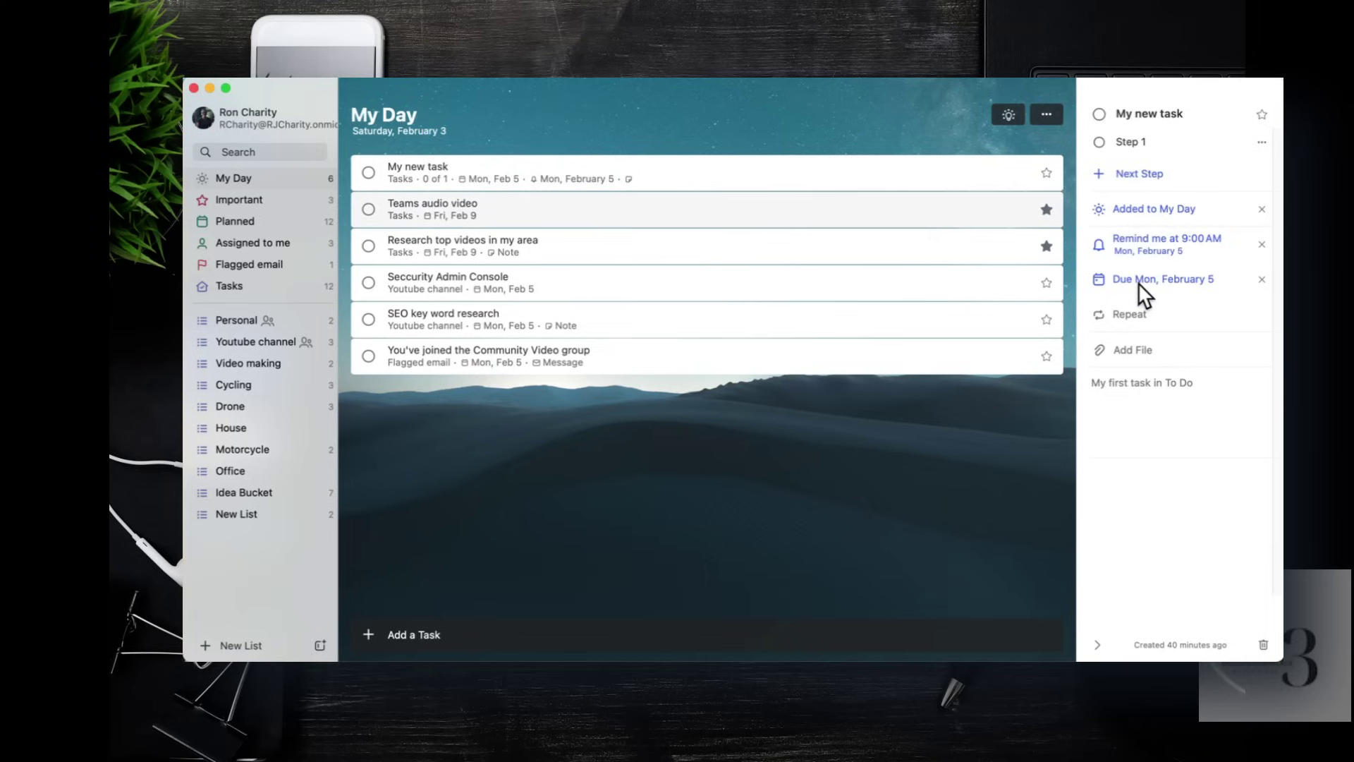
{"action": "left_click", "coordinate": [1141, 302]}
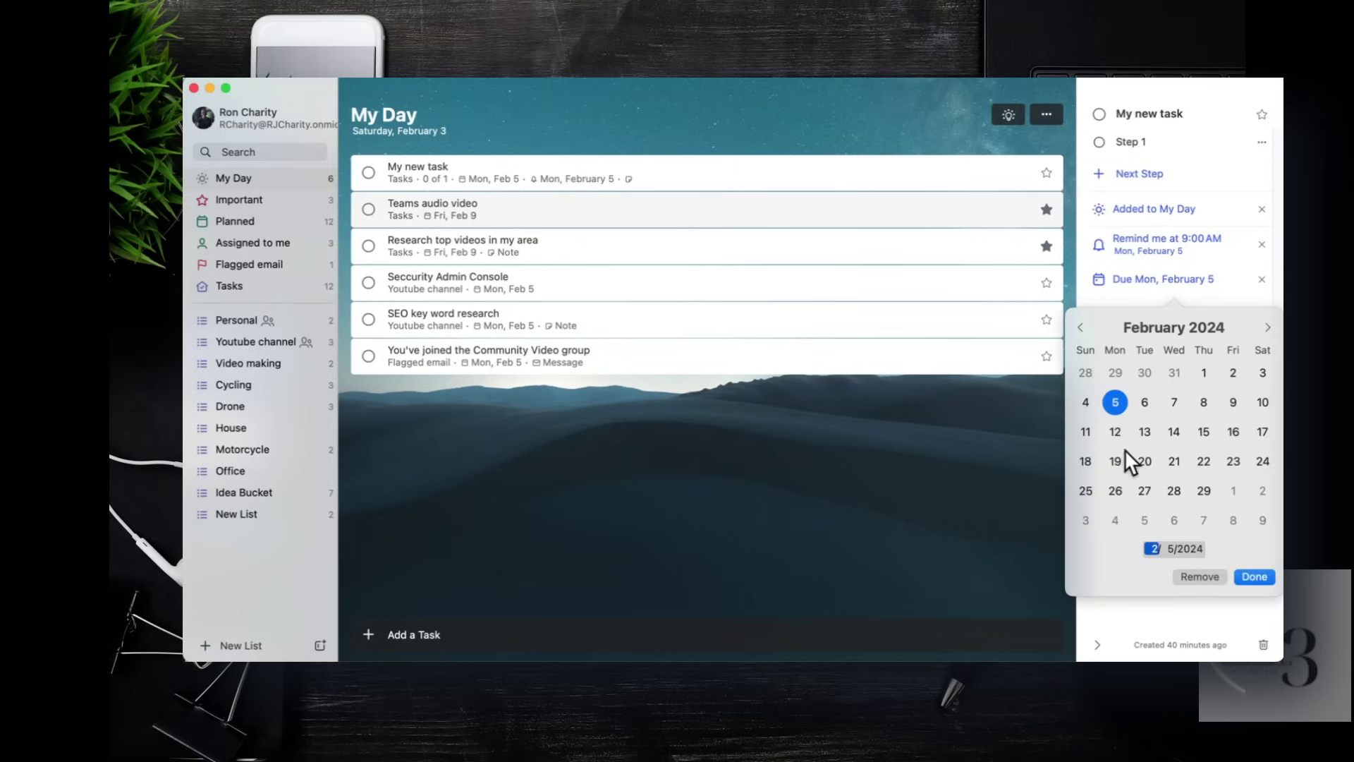
{"action": "left_click", "coordinate": [1112, 464]}
{"action": "left_click", "coordinate": [1246, 576]}
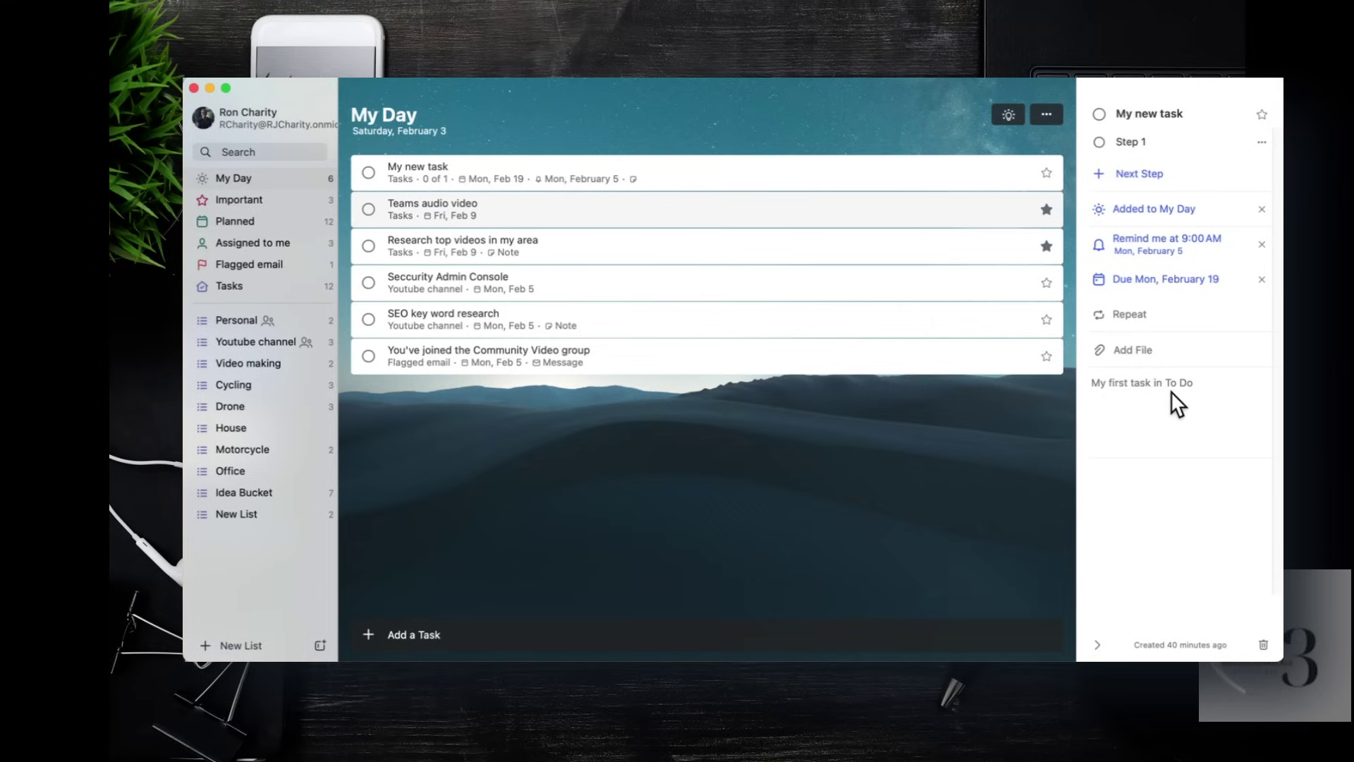
{"action": "left_click", "coordinate": [1129, 313]}
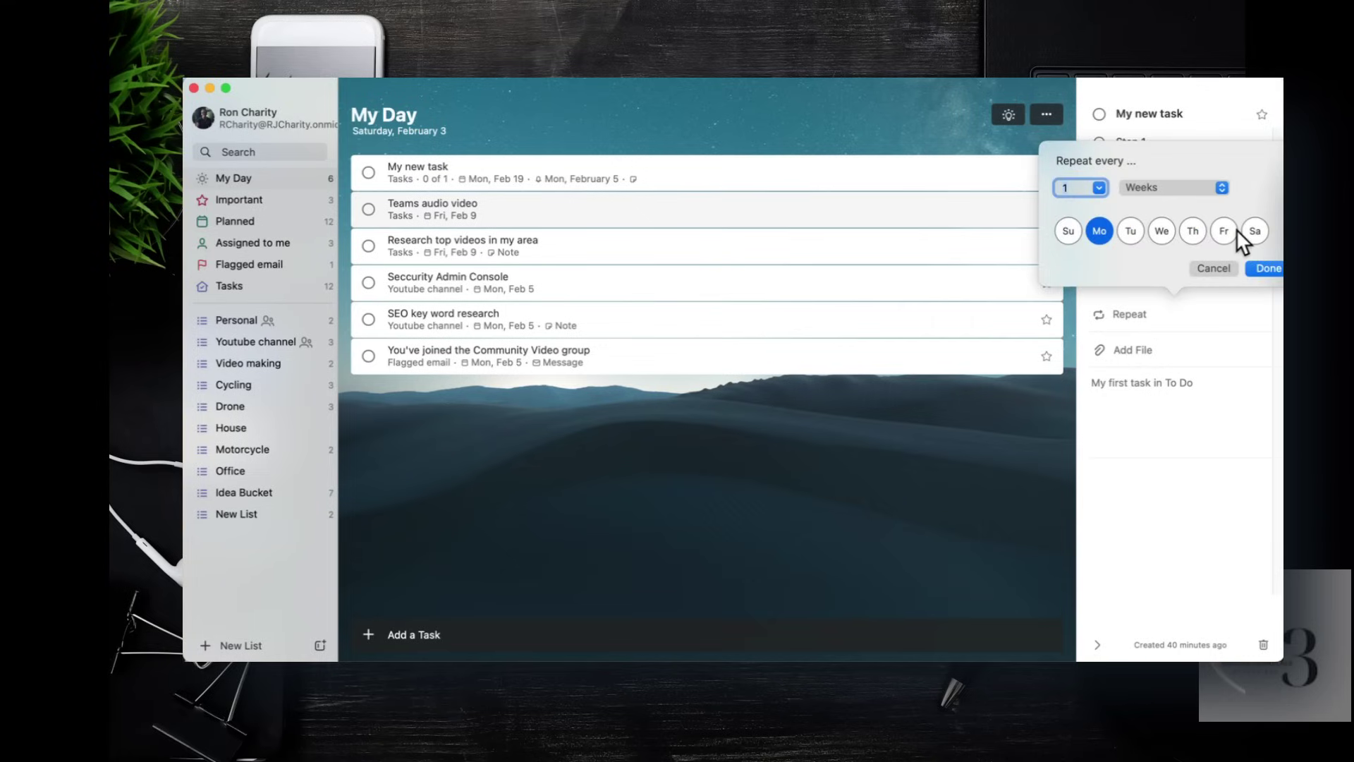
{"action": "left_click", "coordinate": [1270, 269]}
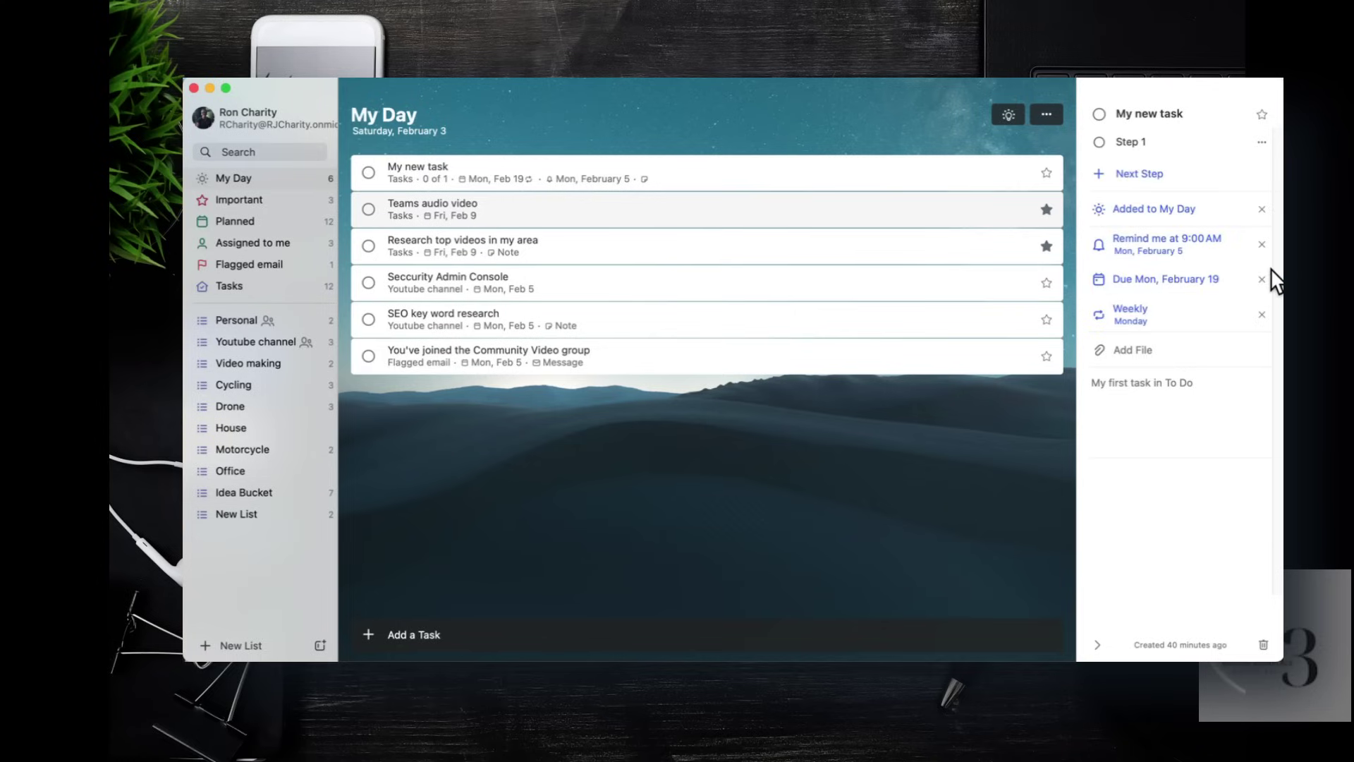
- Pick modernworkplacecover4 from Downloads as the task's file attachment
{"action": "left_click", "coordinate": [1140, 351]}
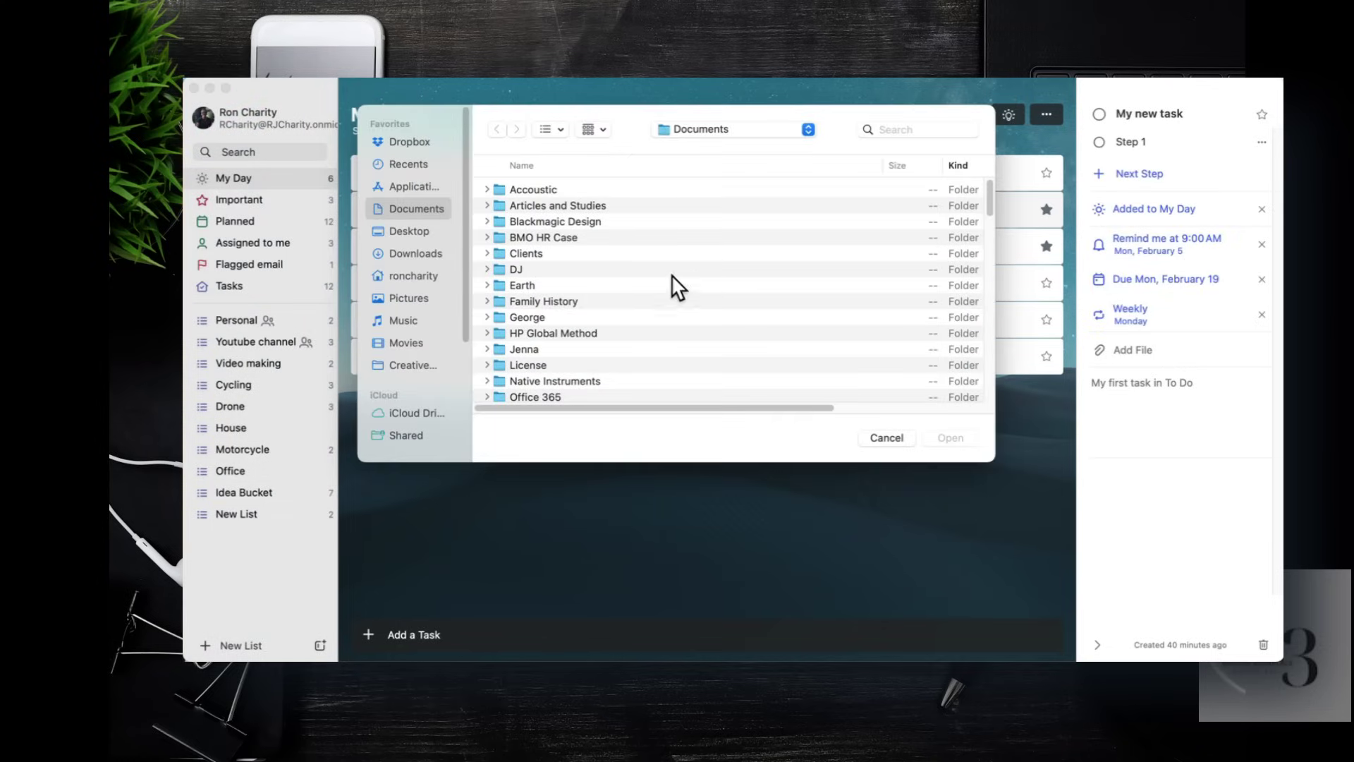
{"action": "left_click", "coordinate": [393, 257]}
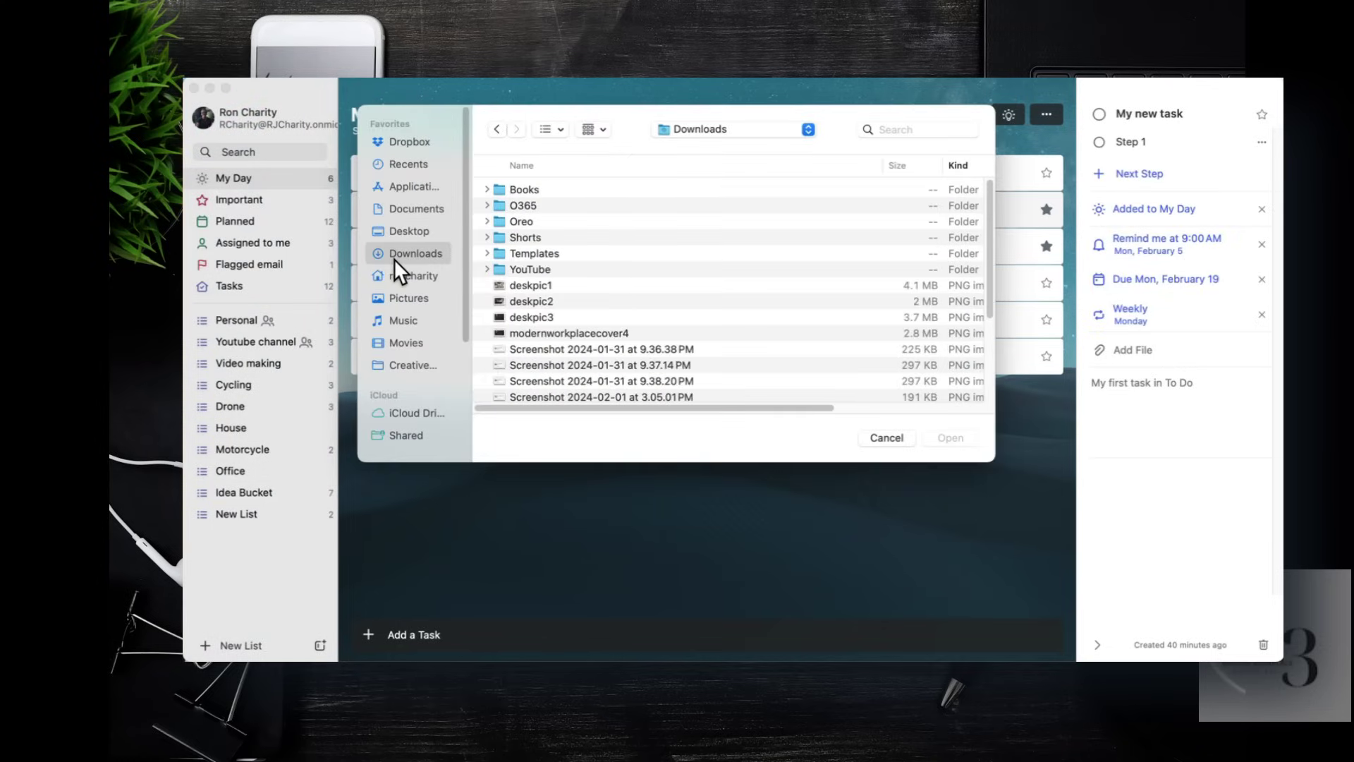
{"action": "left_click", "coordinate": [534, 331]}
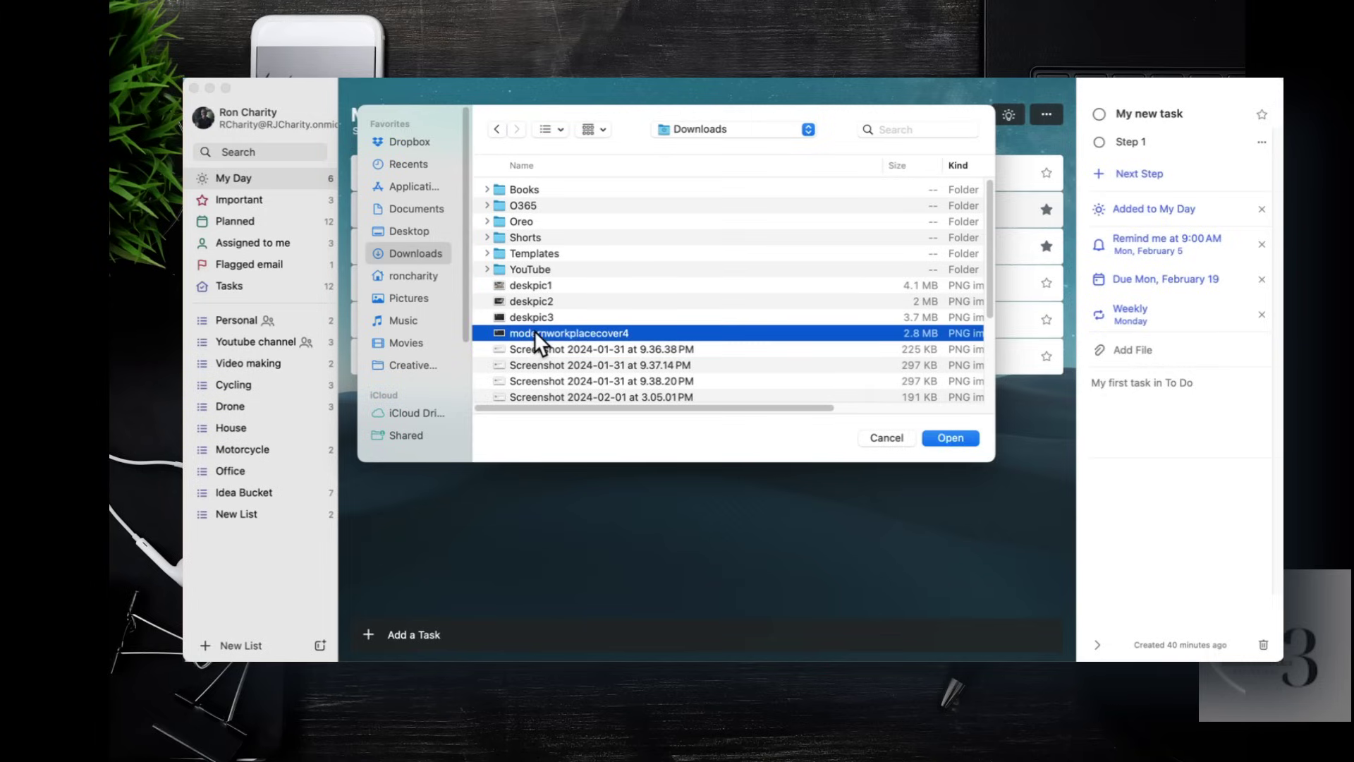
- Attach modernworkplacecover4, rewrite the note as 'My notes here...', and close the task details
{"action": "left_click", "coordinate": [950, 437]}
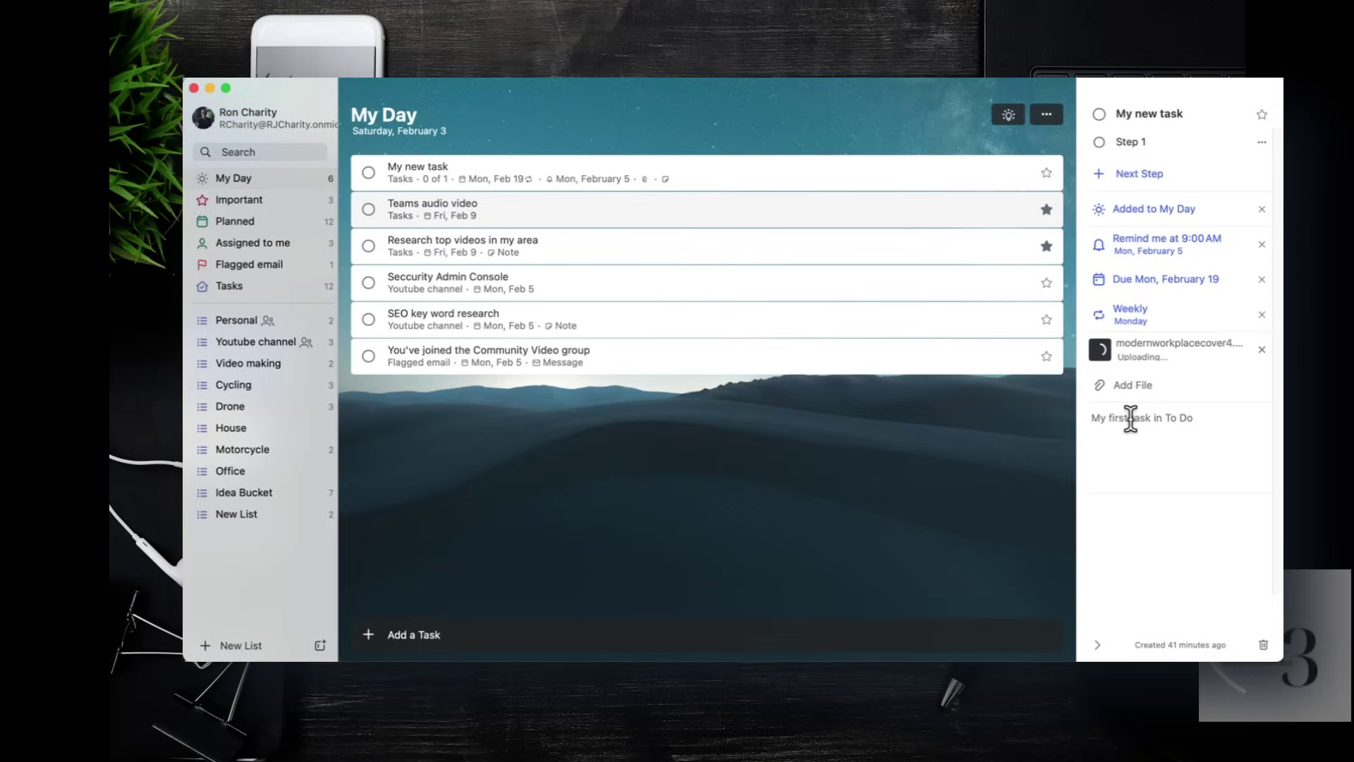
{"action": "left_click_drag", "start_coordinate": [1130, 418], "coordinate": [1138, 418]}
{"action": "left_click", "coordinate": [1139, 418]}
{"action": "type", "text": "My notes "}
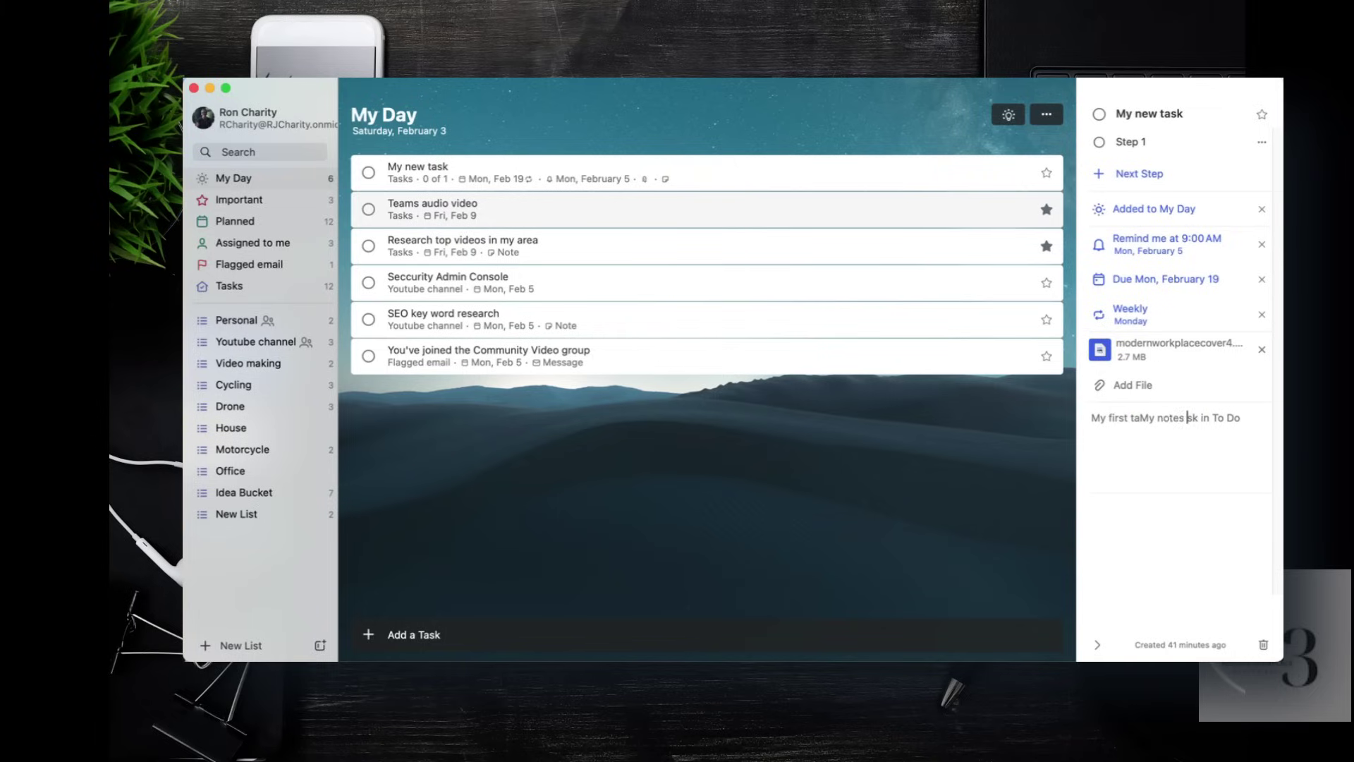
{"action": "type", "text": "here"}
{"action": "key", "text": "shift+Right"}
{"action": "key", "text": "shift+Right"}
{"action": "key", "text": "shift+Right"}
{"action": "key", "text": "shift+Right"}
{"action": "key", "text": "shift+Right"}
{"action": "key", "text": "shift+Right"}
{"action": "key", "text": "shift+Right"}
{"action": "key", "text": "shift+Right"}
{"action": "key", "text": "shift+Right"}
{"action": "key", "text": "shift+Right"}
{"action": "key", "text": "shift+Right"}
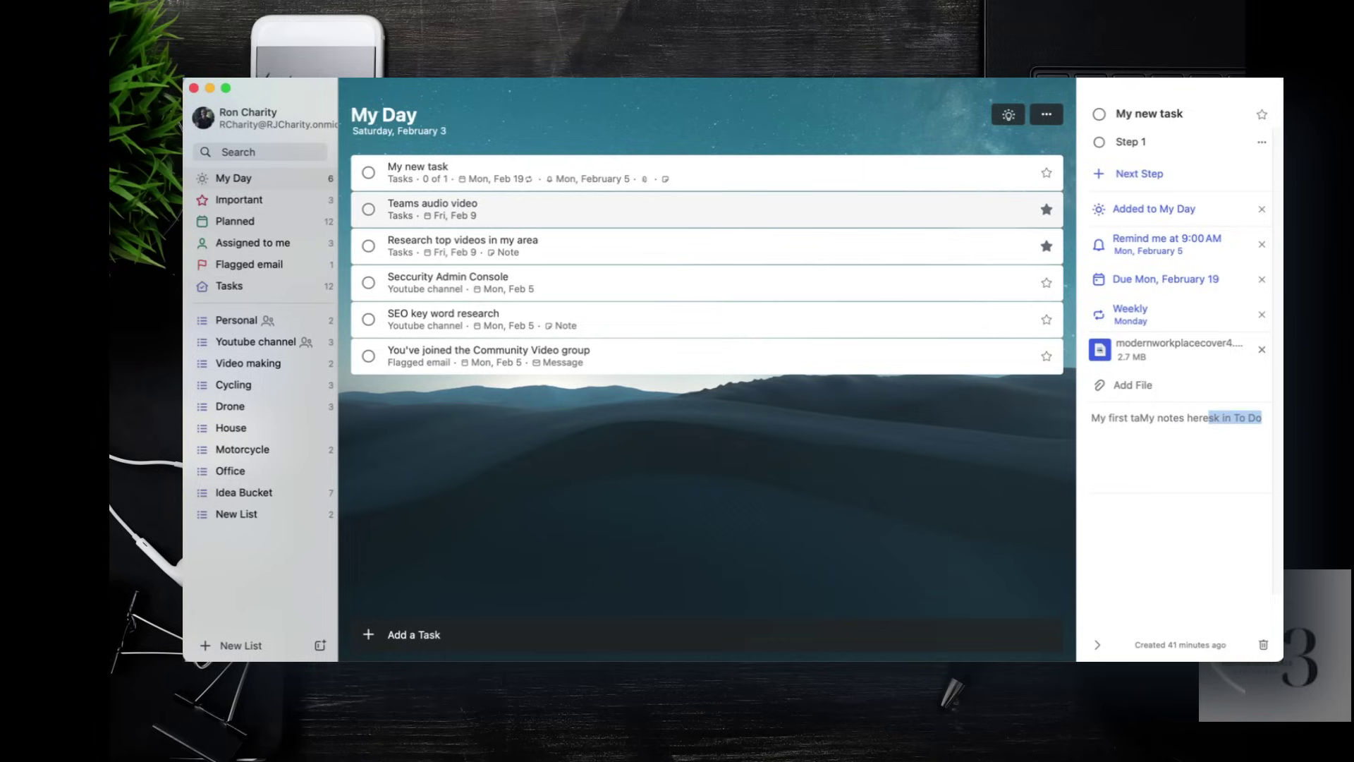
{"action": "key", "text": "BackSpace"}
{"action": "type", "text": "..."}
{"action": "left_click_drag", "start_coordinate": [1231, 417], "coordinate": [1074, 417]}
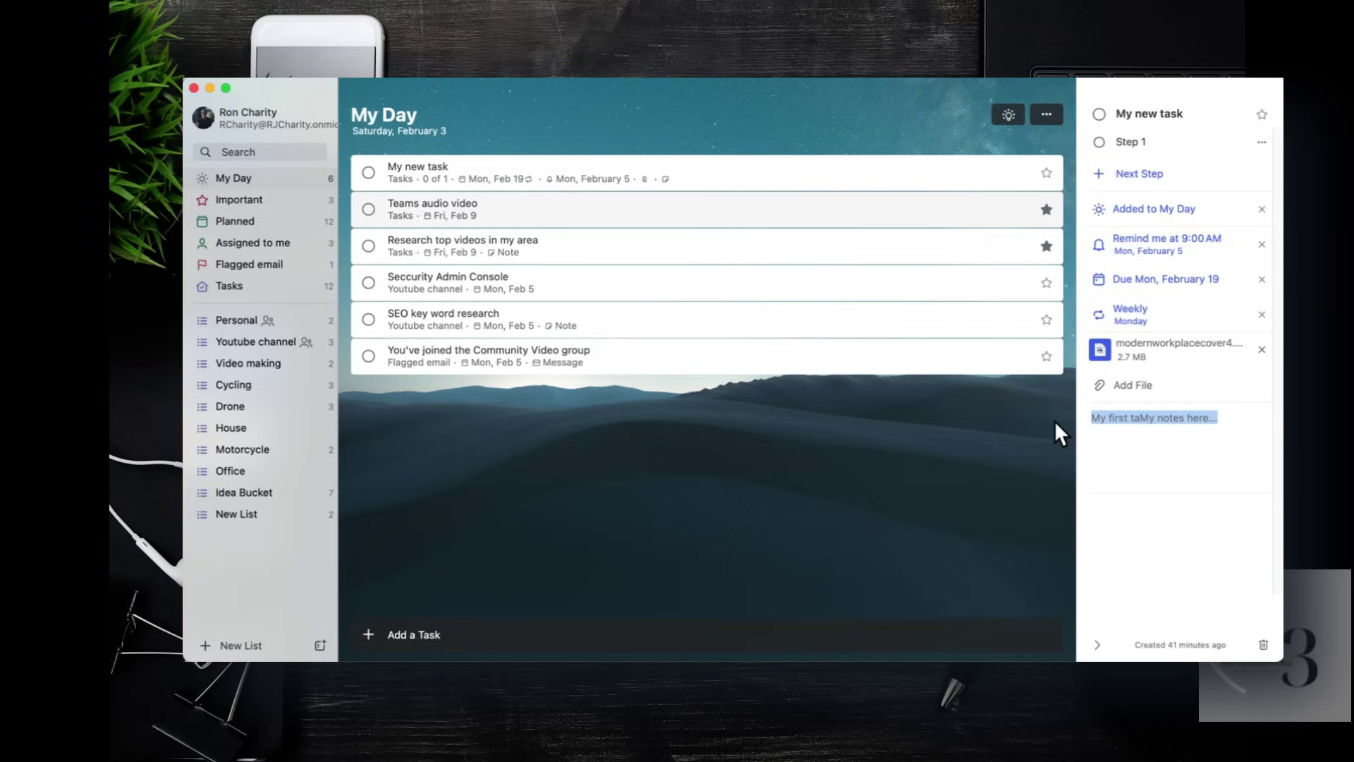
{"action": "type", "text": "My notes "}
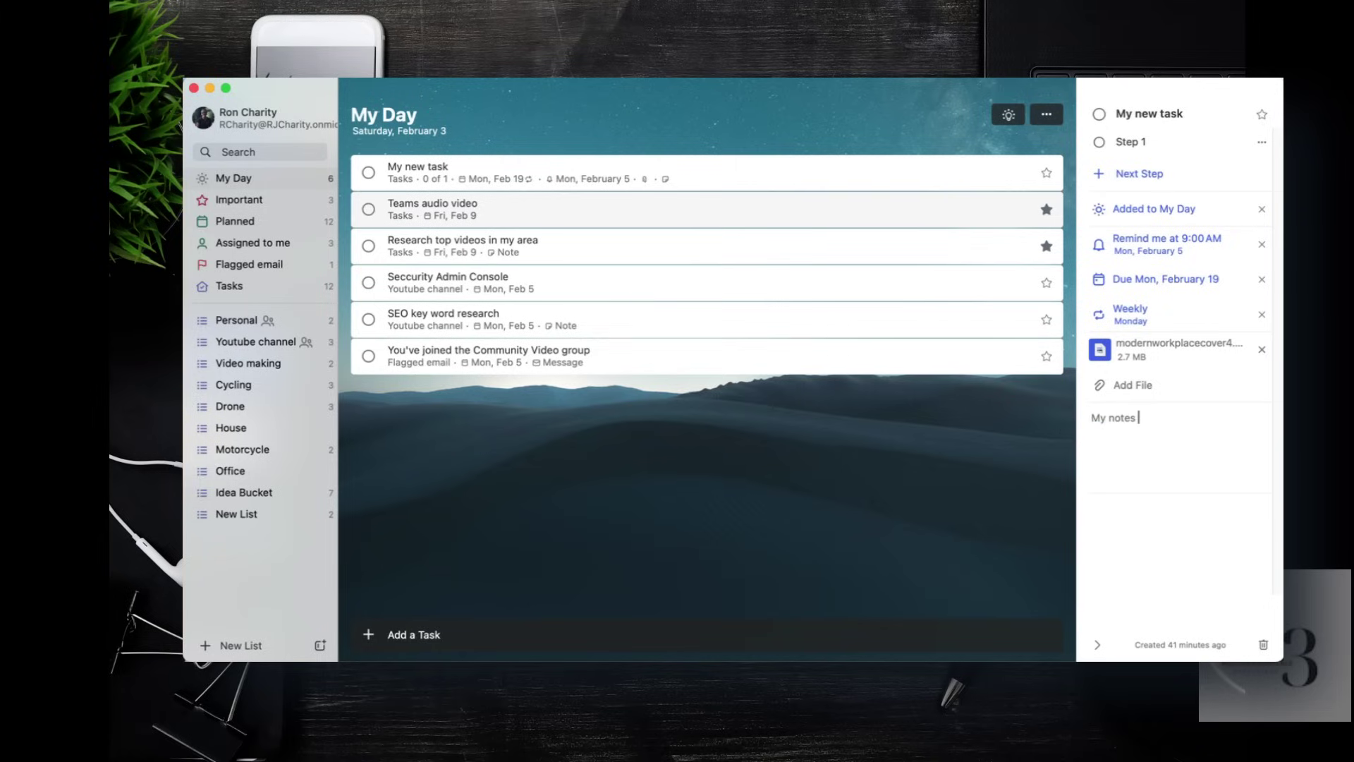
{"action": "type", "text": "here..."}
{"action": "left_click", "coordinate": [1050, 386]}
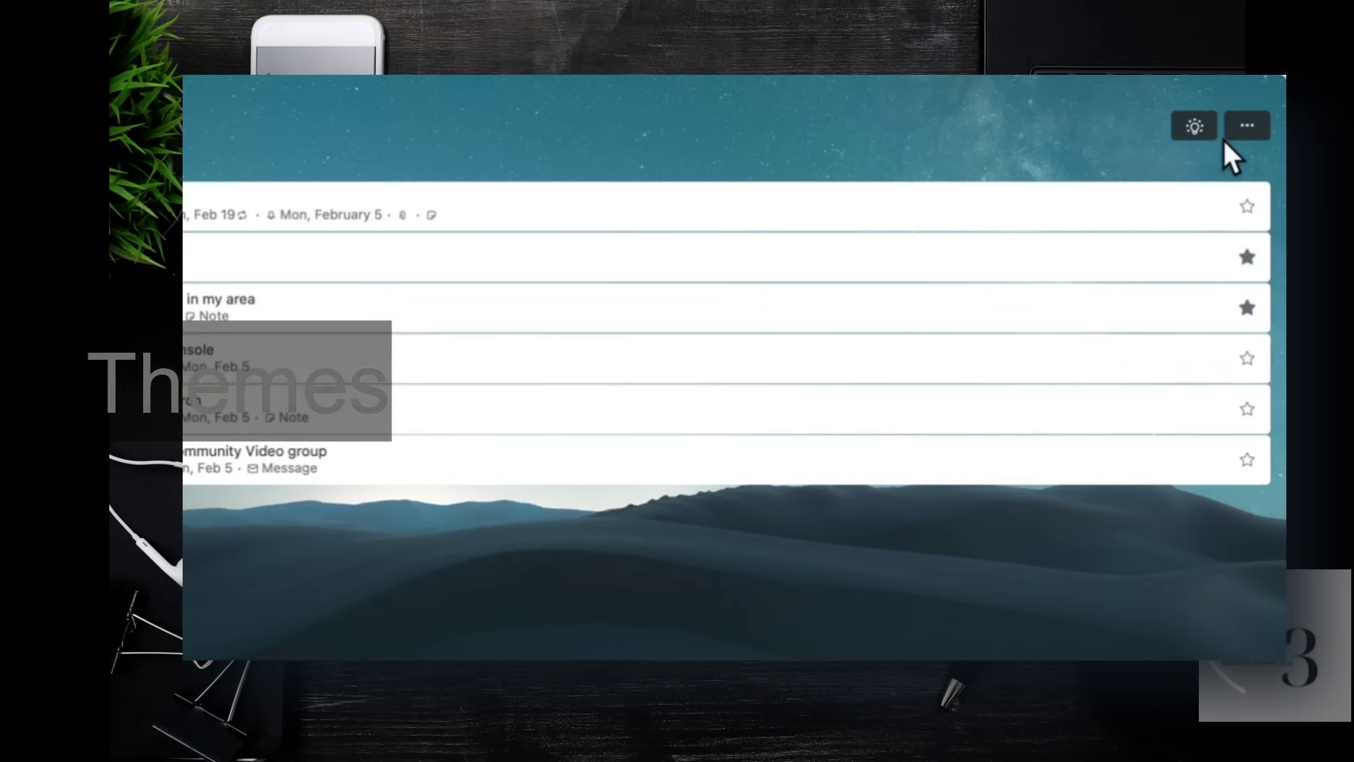
{"action": "left_click", "coordinate": [1226, 138]}
{"action": "left_click", "coordinate": [1180, 194]}
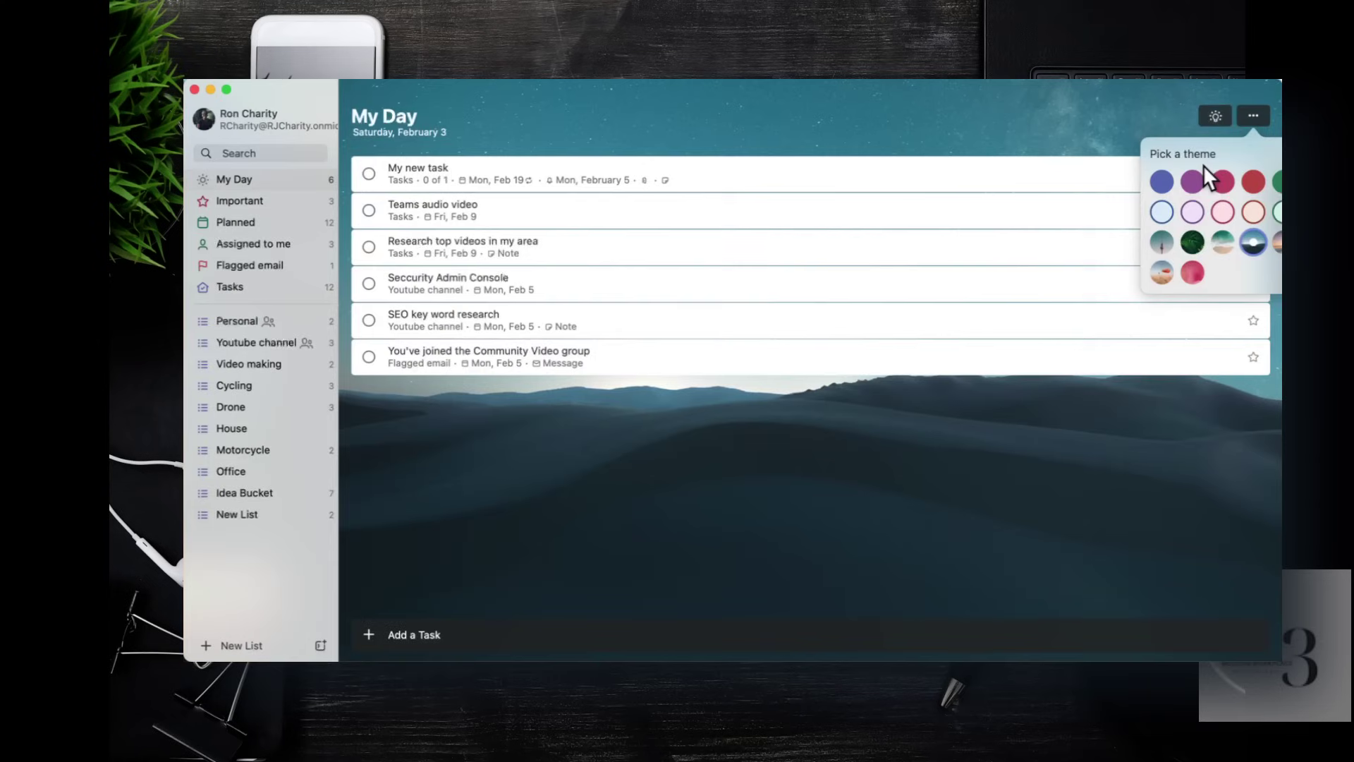
{"action": "left_click", "coordinate": [1192, 245]}
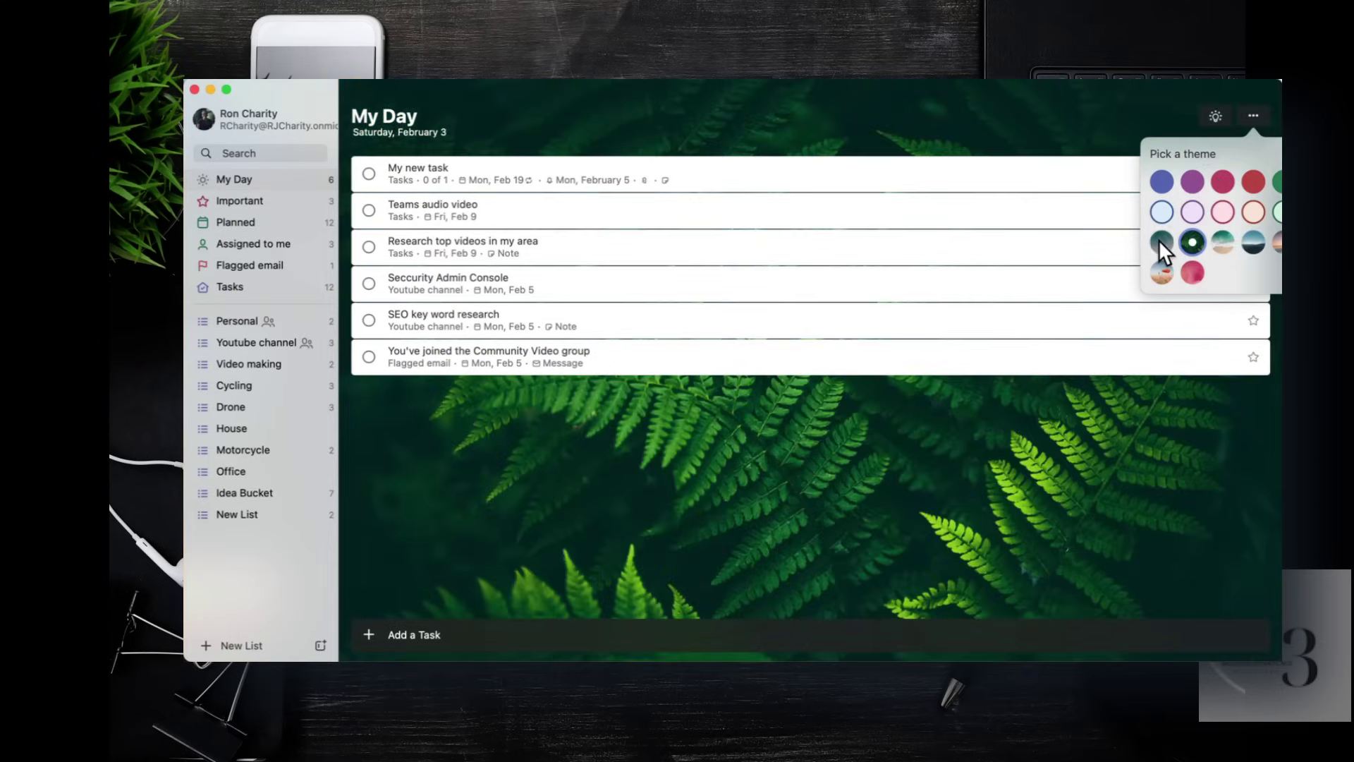
{"action": "left_click", "coordinate": [1159, 240]}
{"action": "left_click", "coordinate": [1163, 184]}
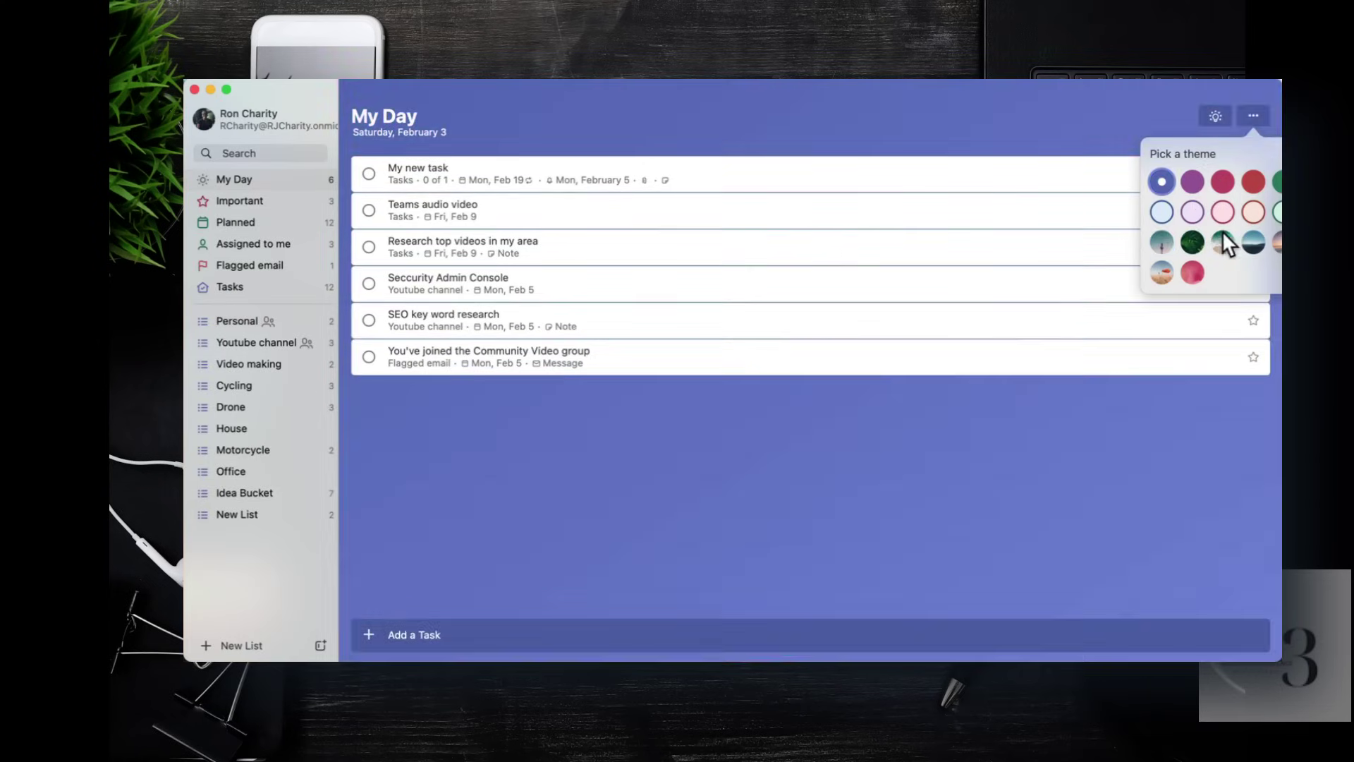
{"action": "left_click", "coordinate": [1252, 243]}
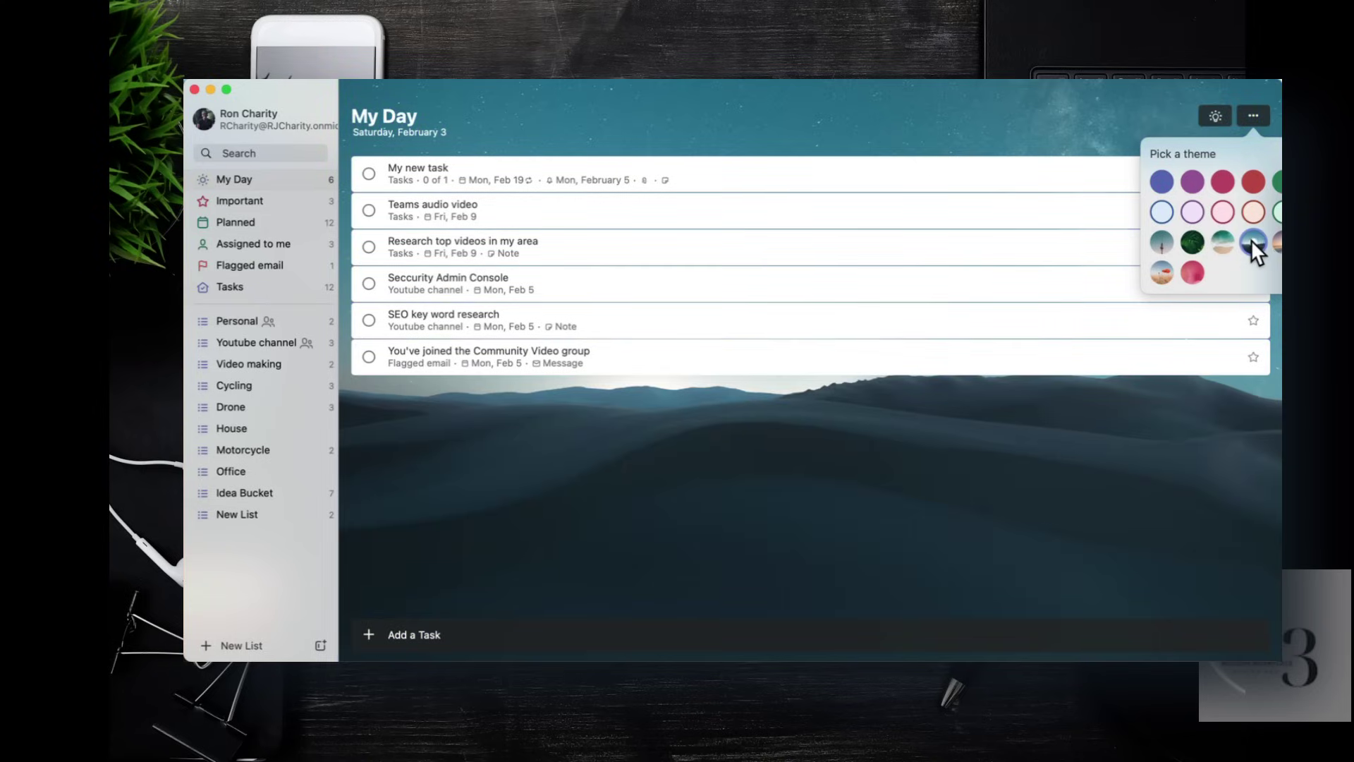
{"action": "left_click", "coordinate": [1116, 122]}
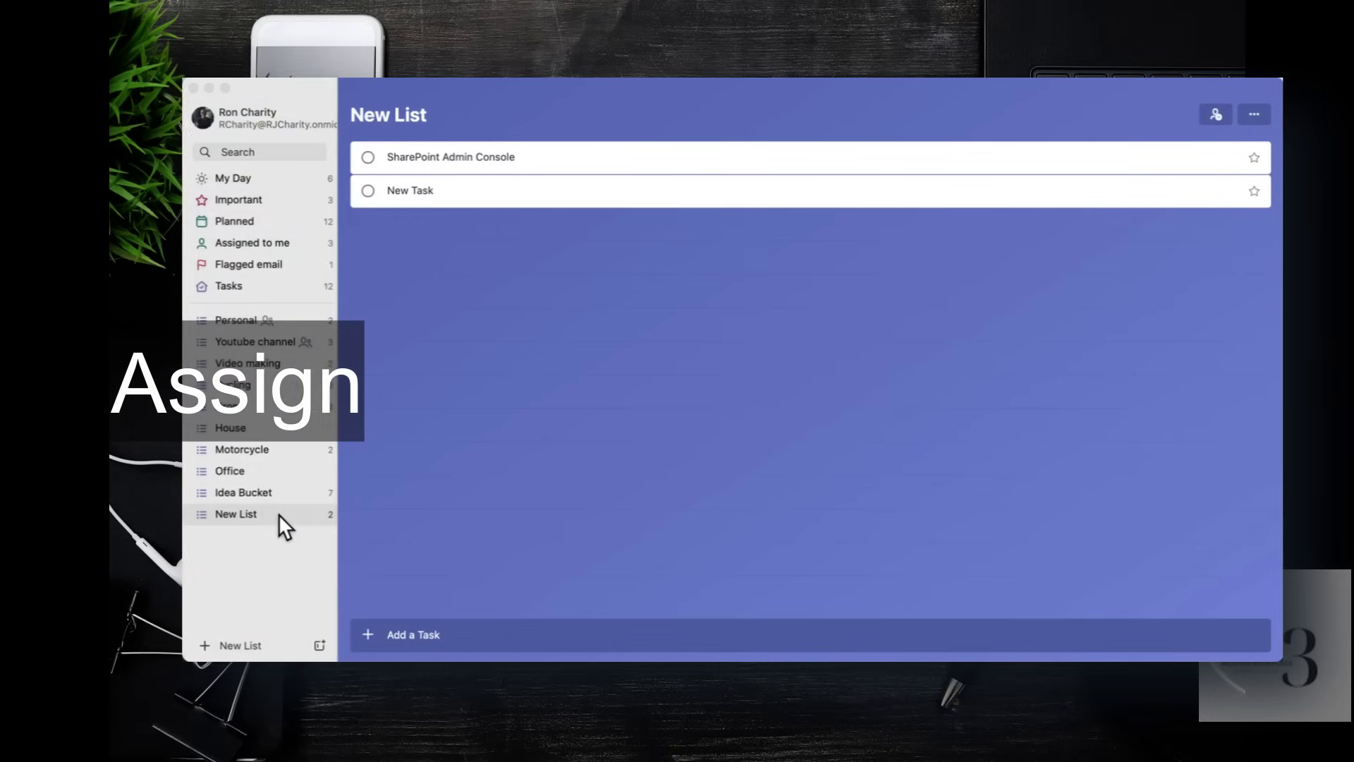
- Share New List and send its invitation link to a new Mail message
{"action": "left_click", "coordinate": [1213, 114]}
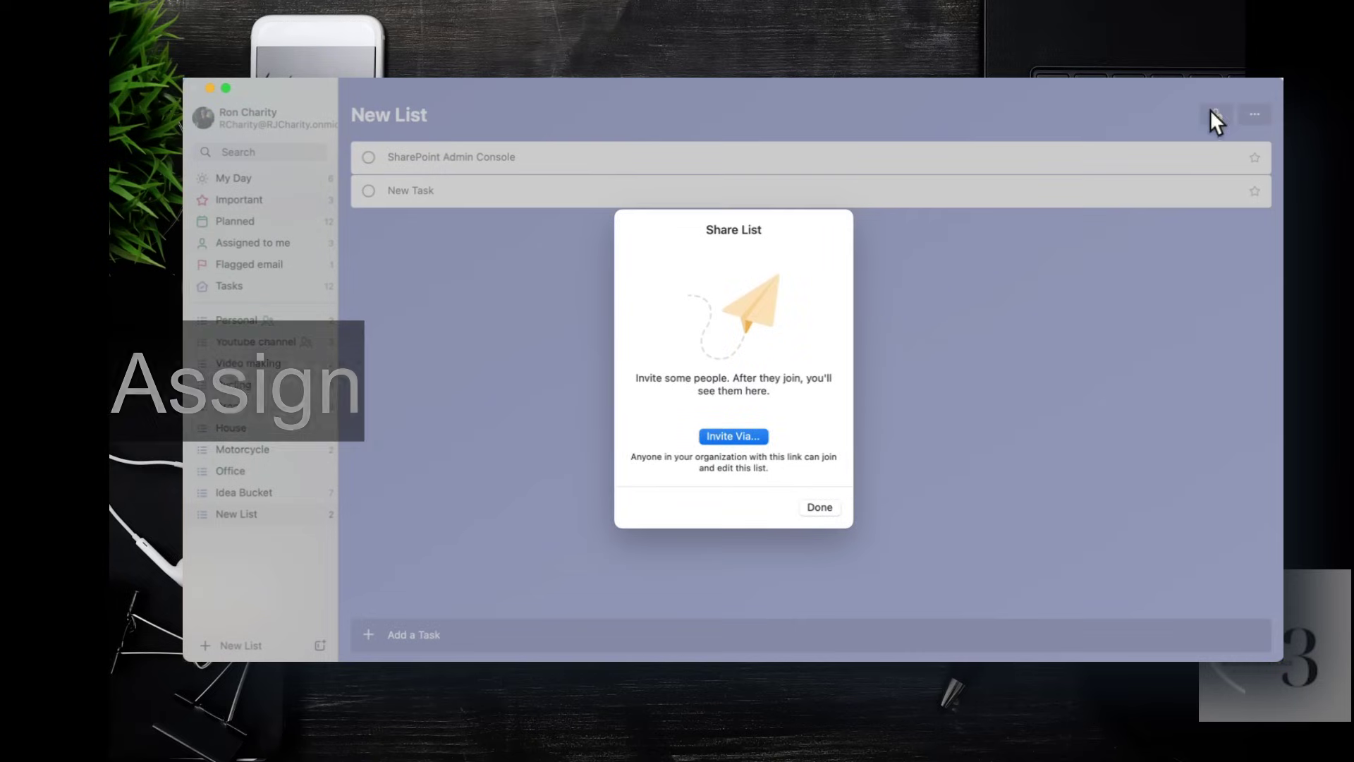
{"action": "left_click", "coordinate": [734, 435]}
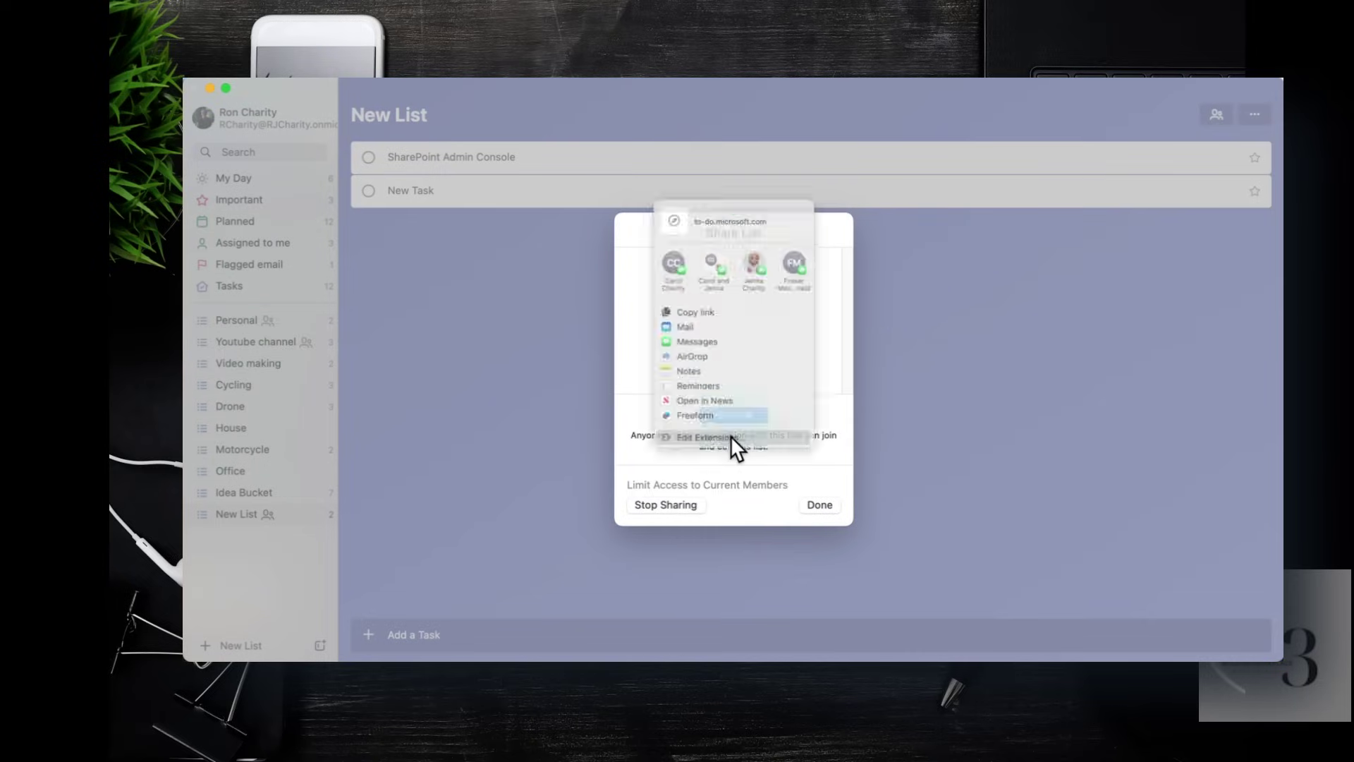
{"action": "left_click", "coordinate": [696, 302]}
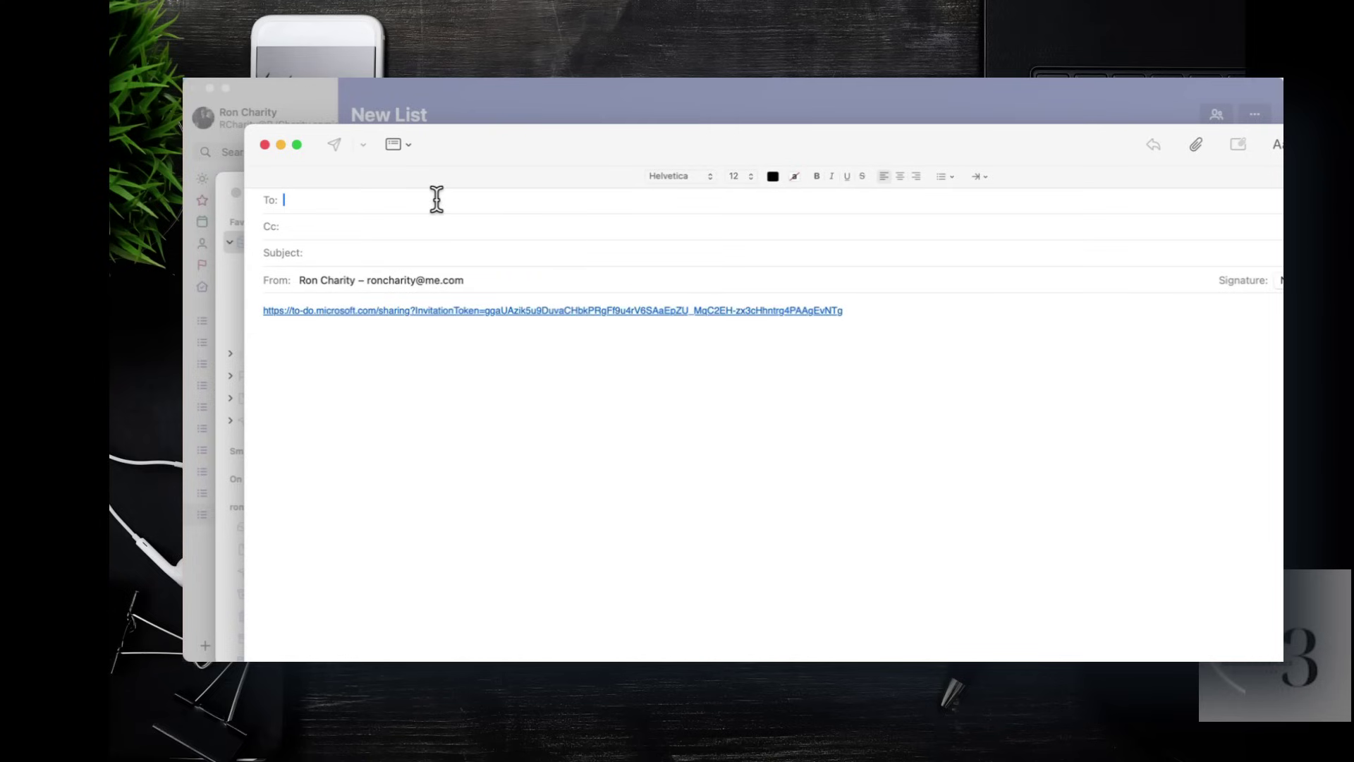
- Address the invitation to the suggested contact, add the subject 'Tasks', and send it
{"action": "type", "text": "ks"}
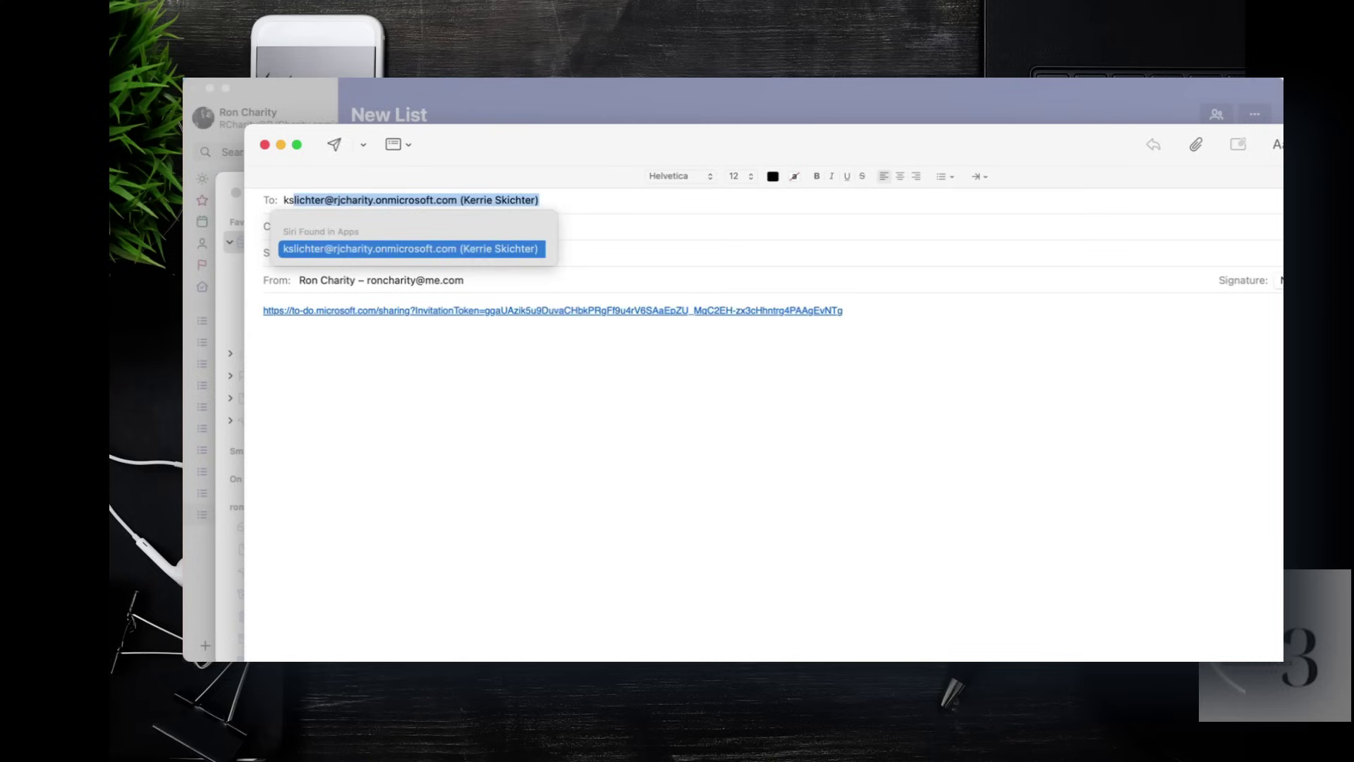
{"action": "left_click", "coordinate": [424, 244]}
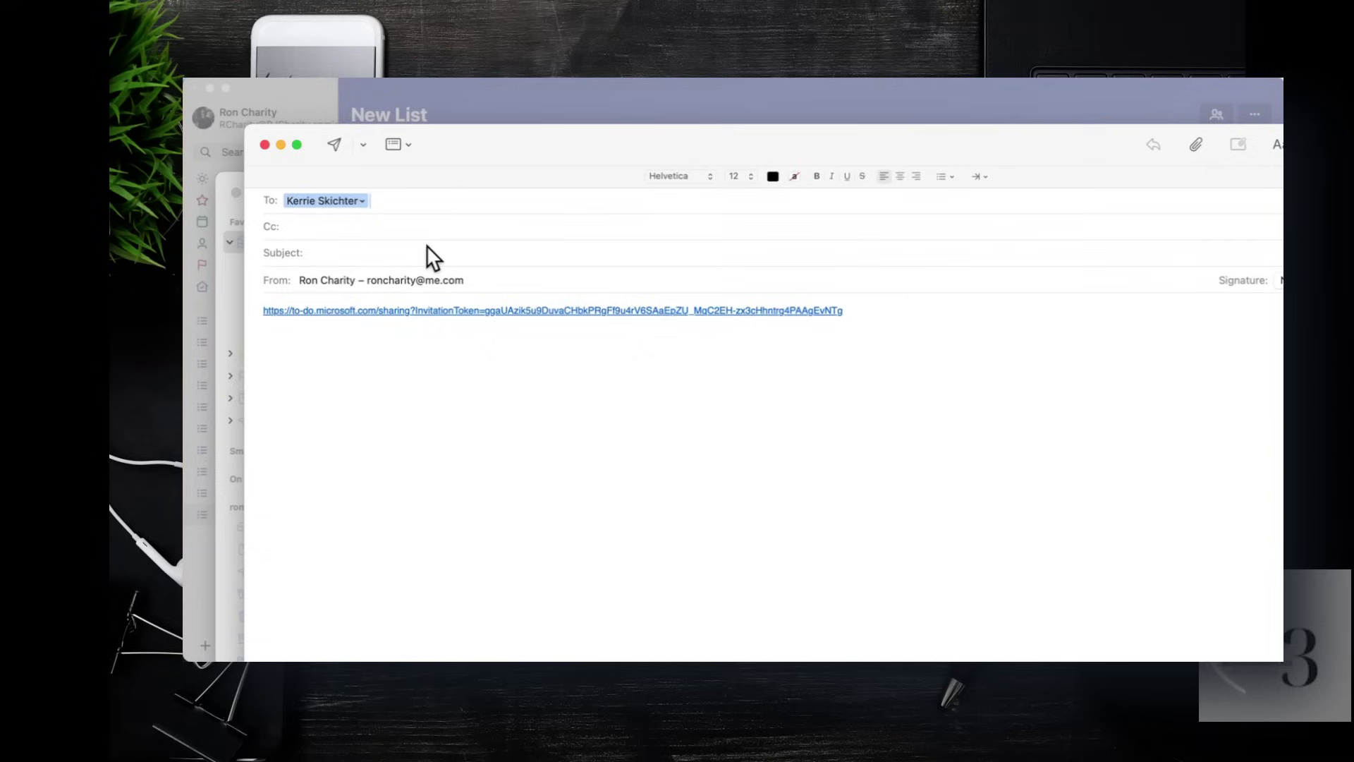
{"action": "type", "text": "Tasks"}
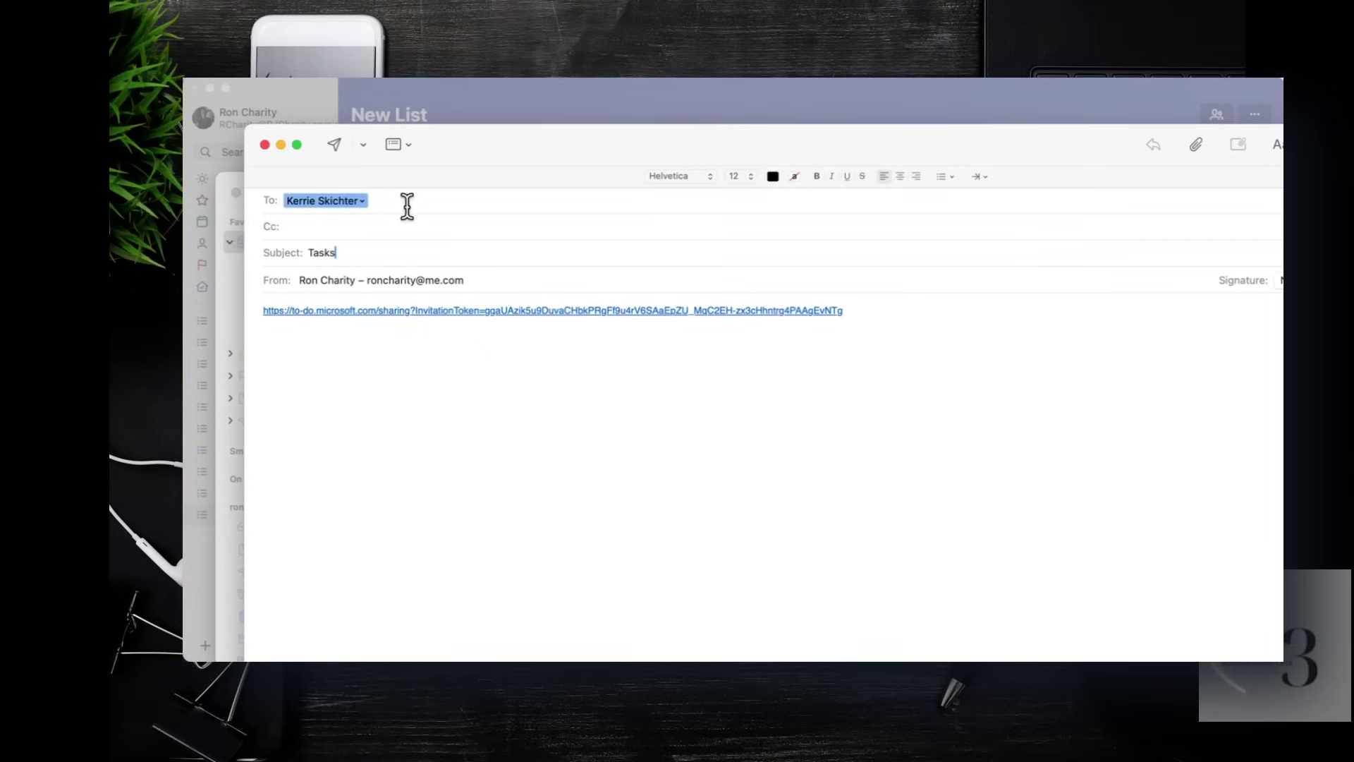
{"action": "left_click", "coordinate": [336, 145]}
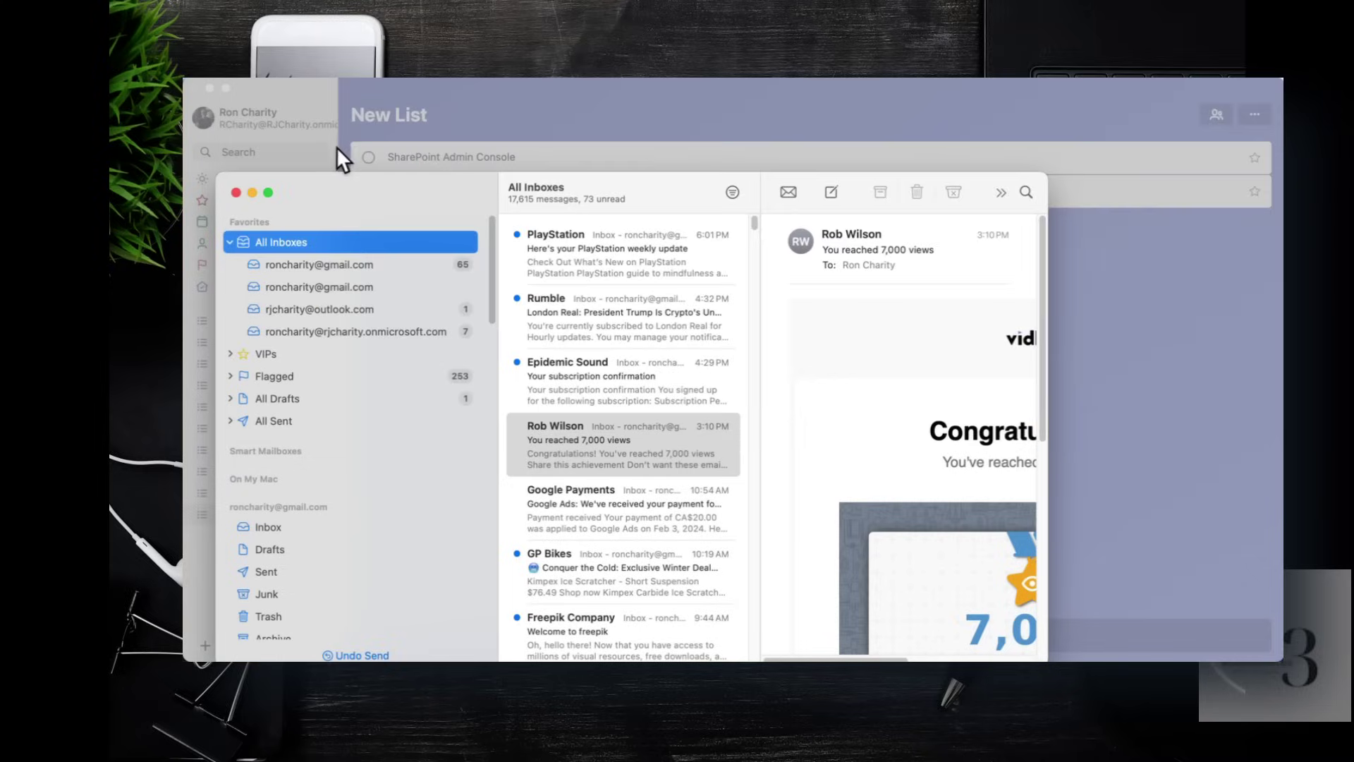
- Minimize the Mail window and dismiss New List's Share List dialog with Done
{"action": "left_click", "coordinate": [251, 193]}
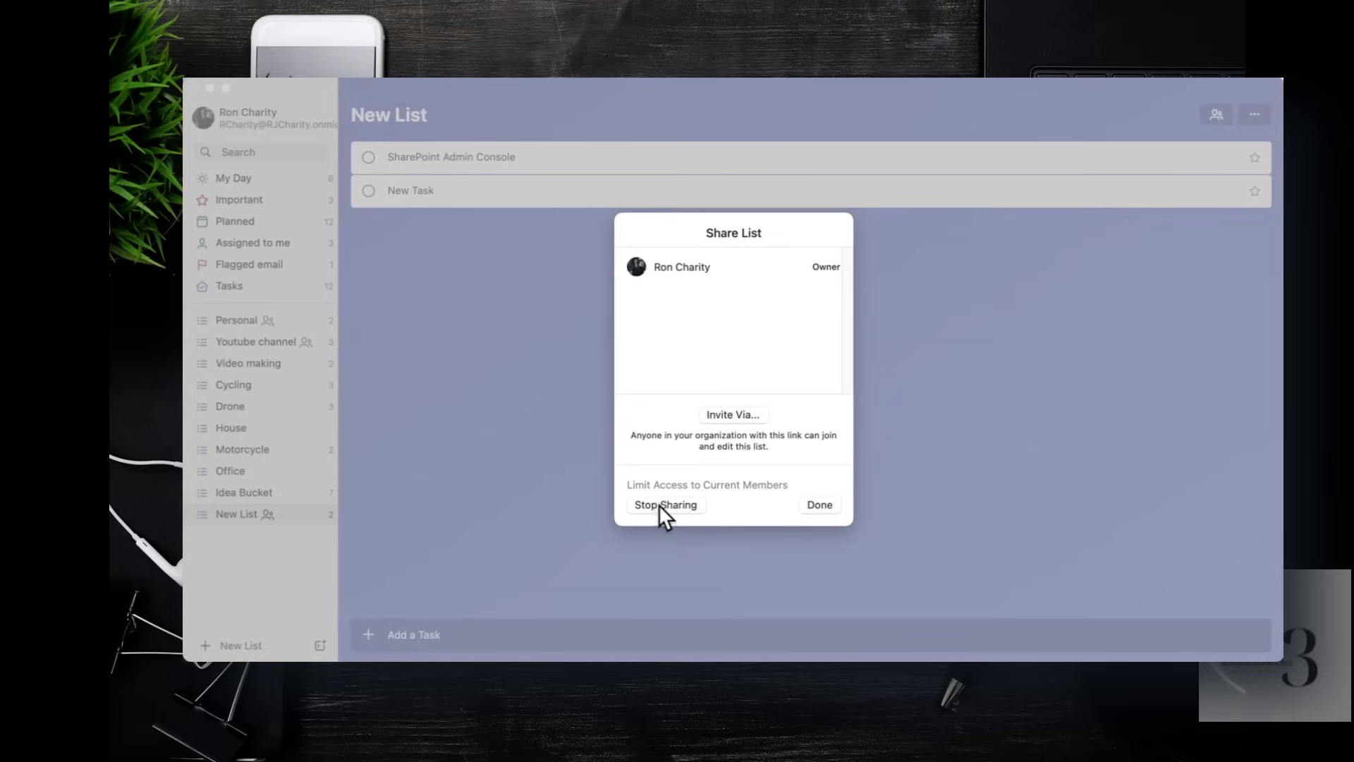
{"action": "left_click", "coordinate": [818, 505]}
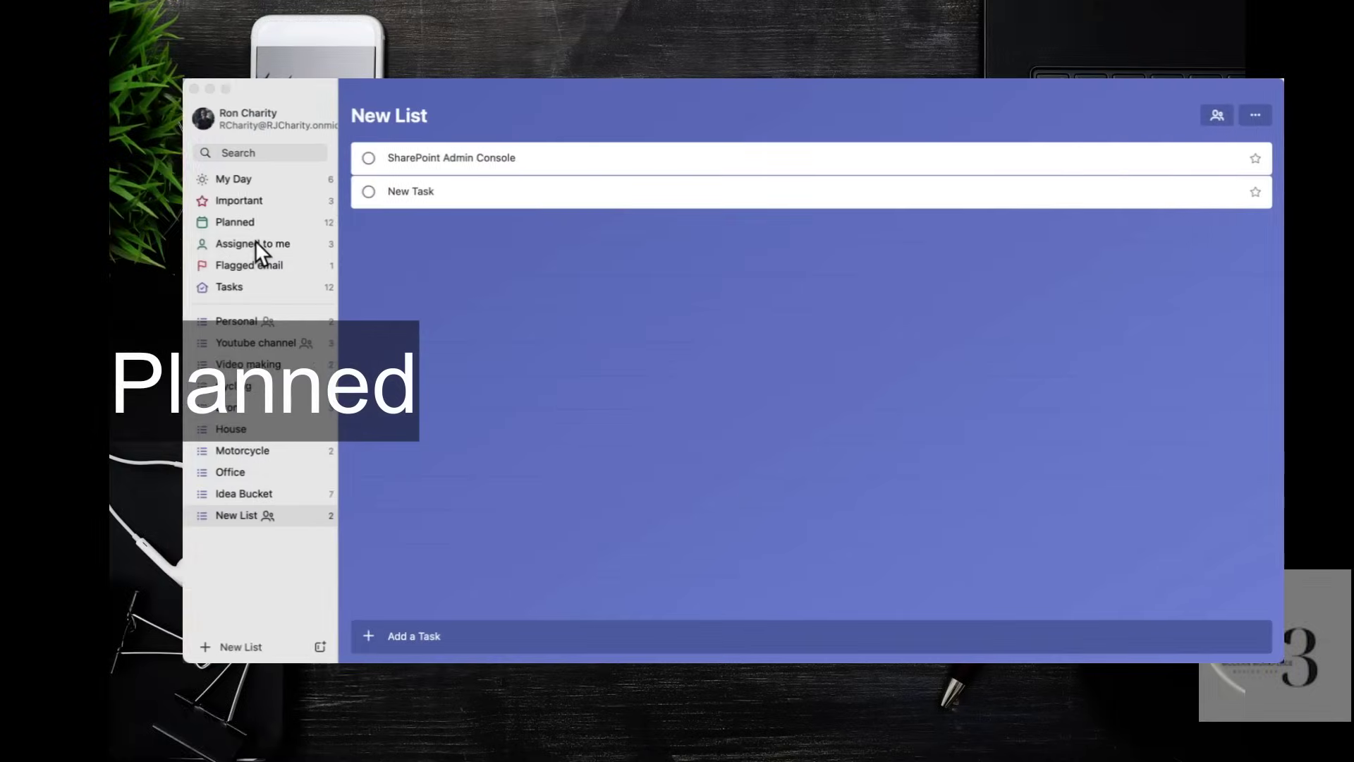
- Check Assigned to me, then step through Planned's Overdue, Today, Tomorrow, This Week and Later filters
{"action": "left_click", "coordinate": [255, 244]}
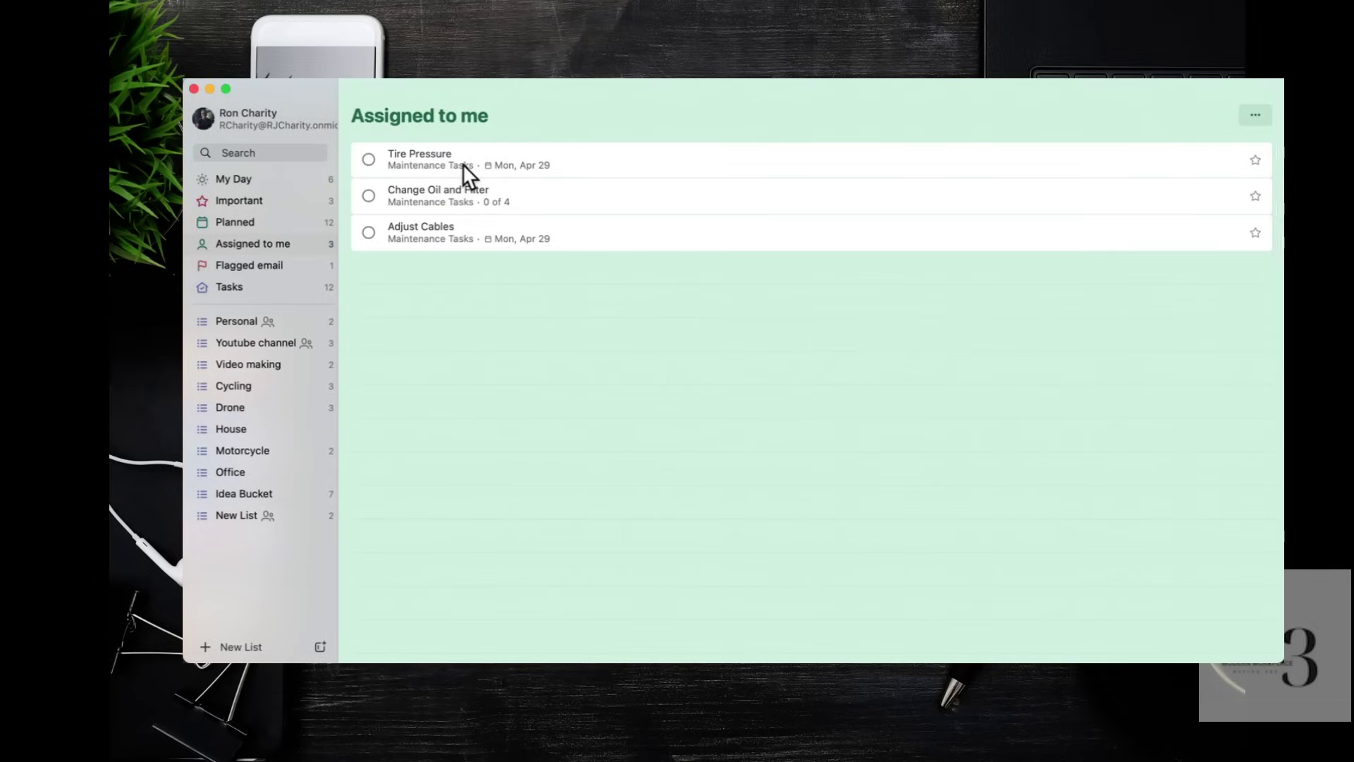
{"action": "left_click", "coordinate": [228, 220]}
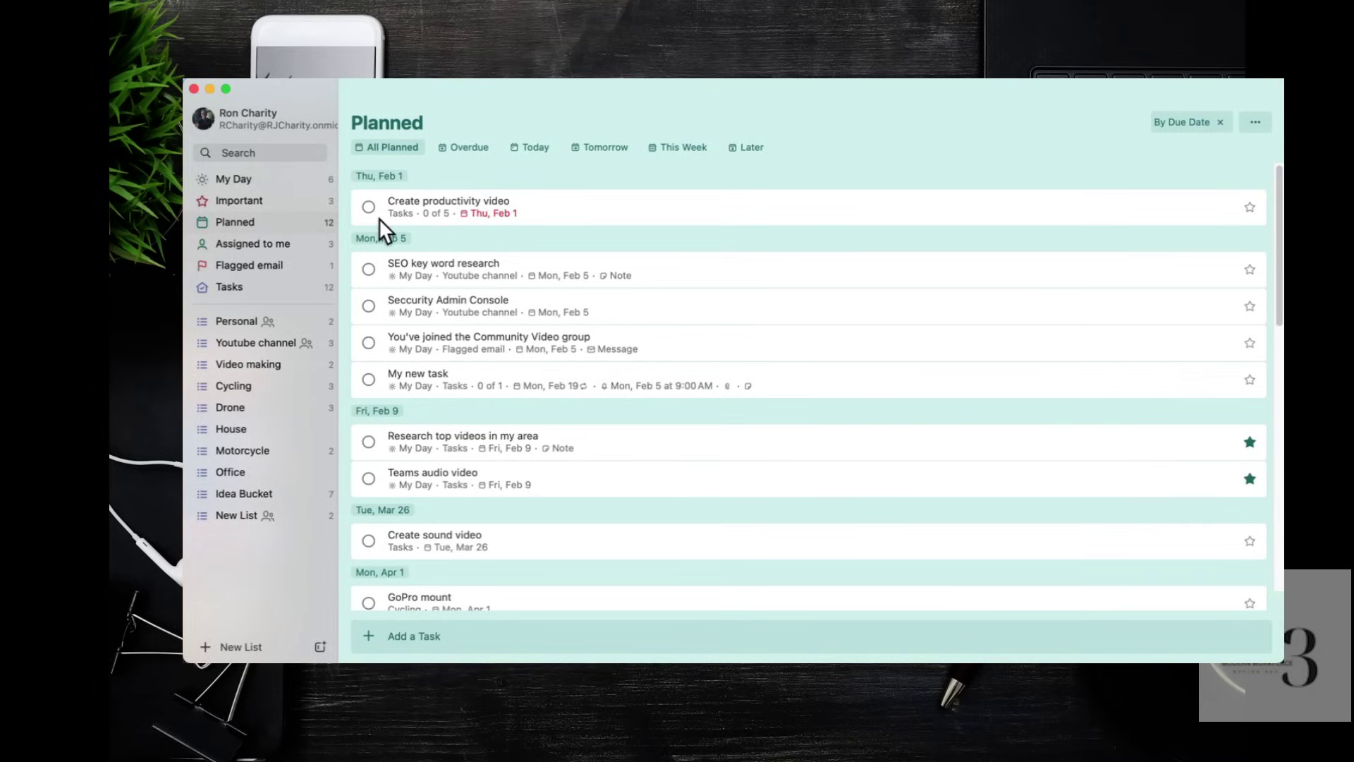
{"action": "left_click", "coordinate": [465, 147]}
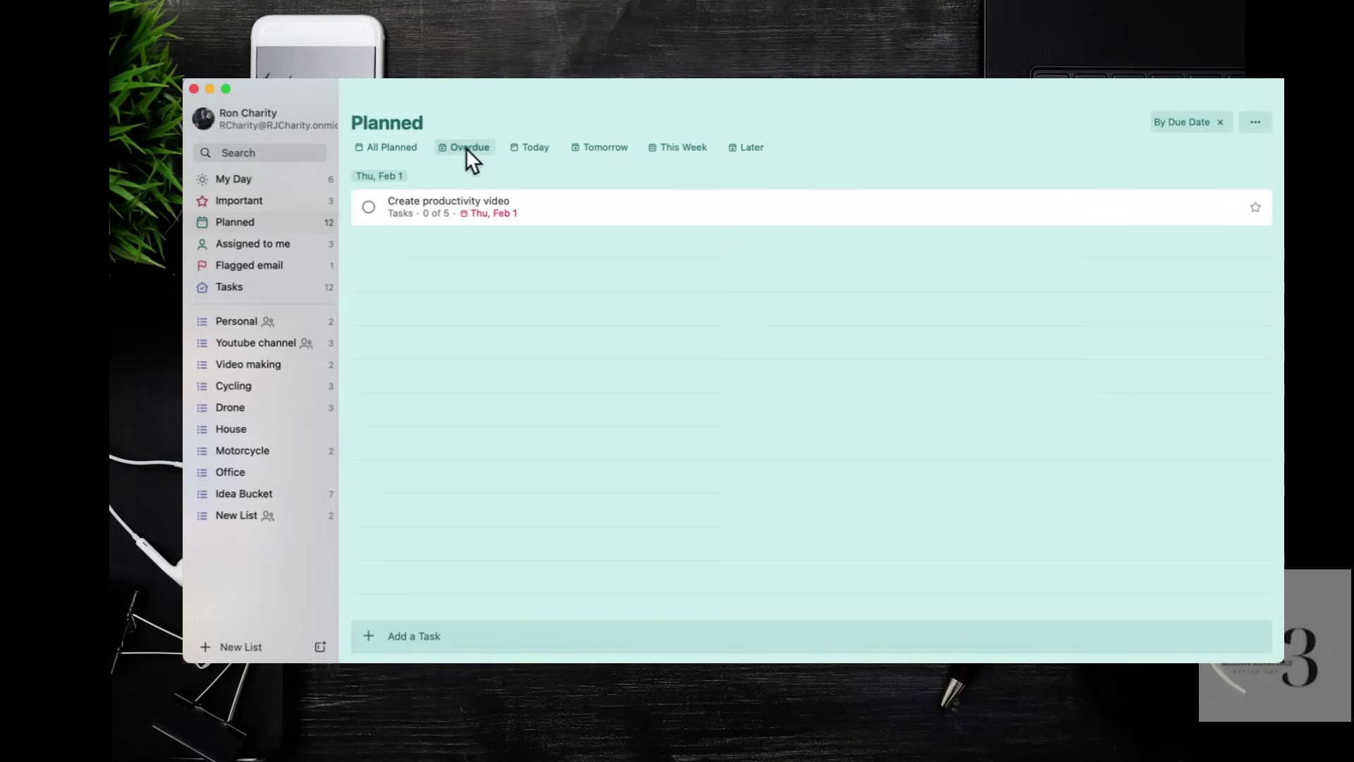
{"action": "left_click", "coordinate": [536, 148]}
{"action": "left_click", "coordinate": [596, 148]}
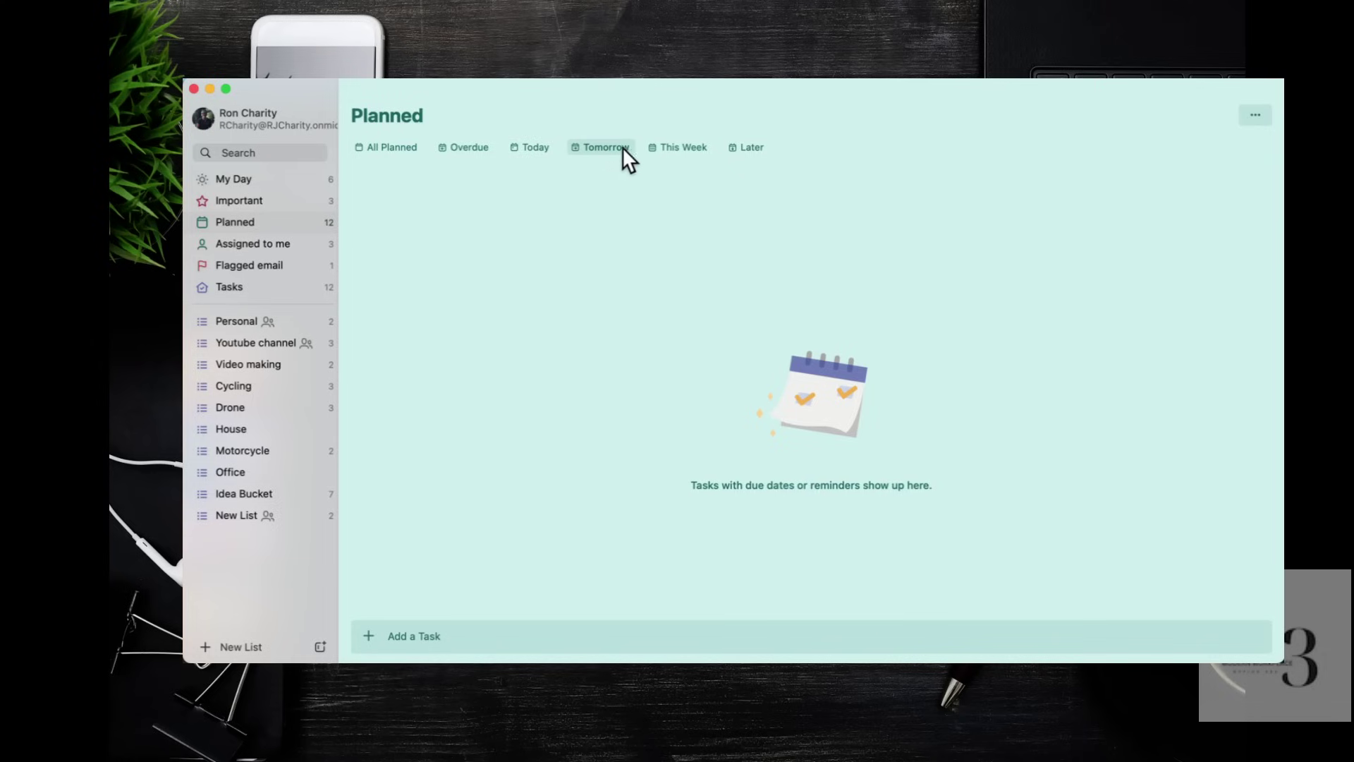
{"action": "left_click", "coordinate": [659, 146]}
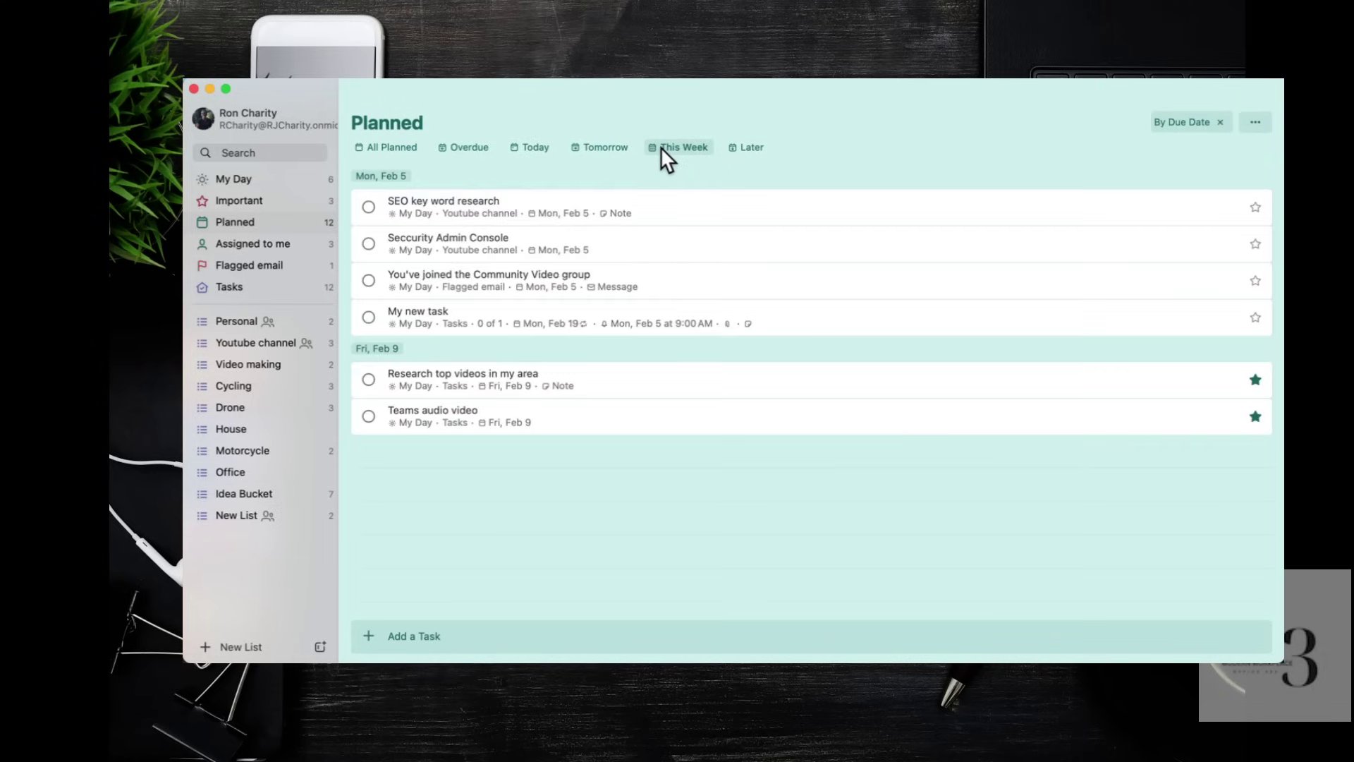
{"action": "left_click", "coordinate": [743, 148]}
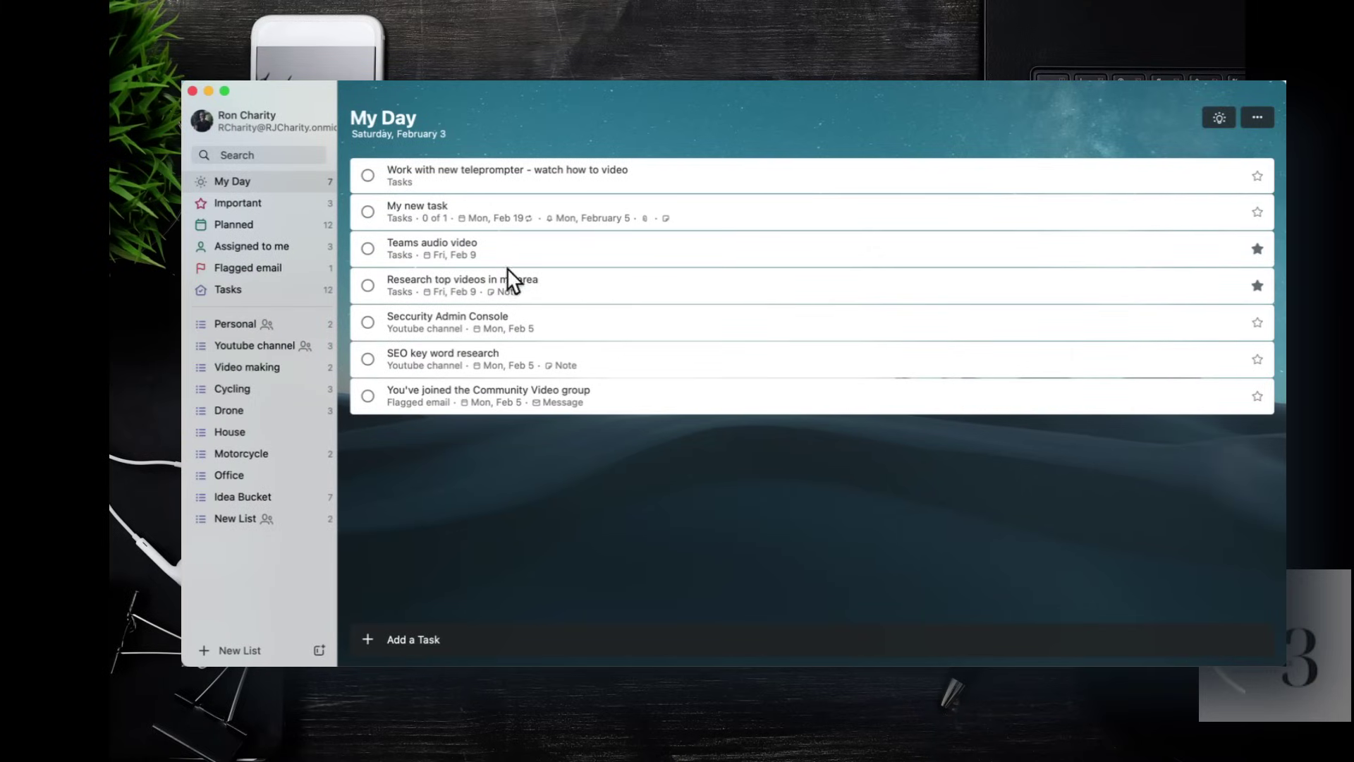
- Star My new task and the teleprompter task as important
{"action": "left_click", "coordinate": [1257, 213]}
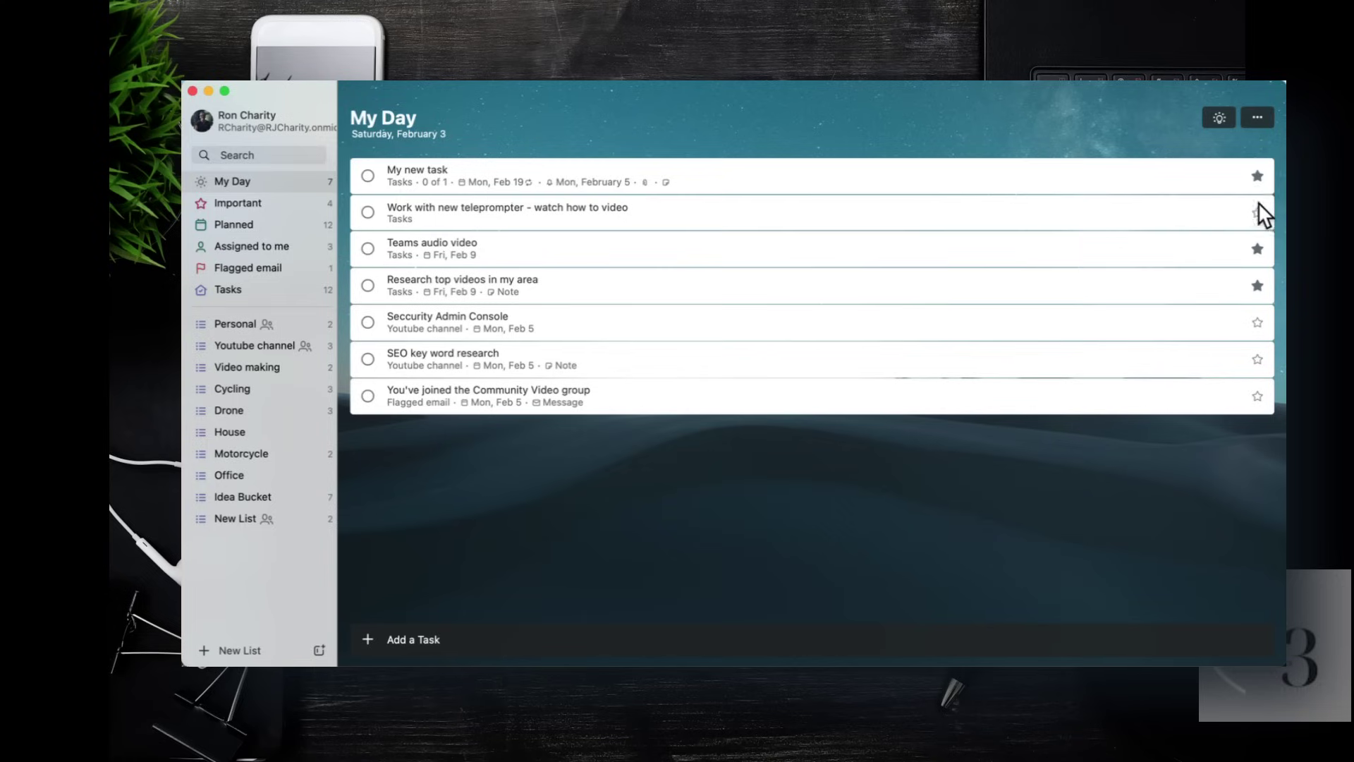
{"action": "left_click", "coordinate": [1257, 214]}
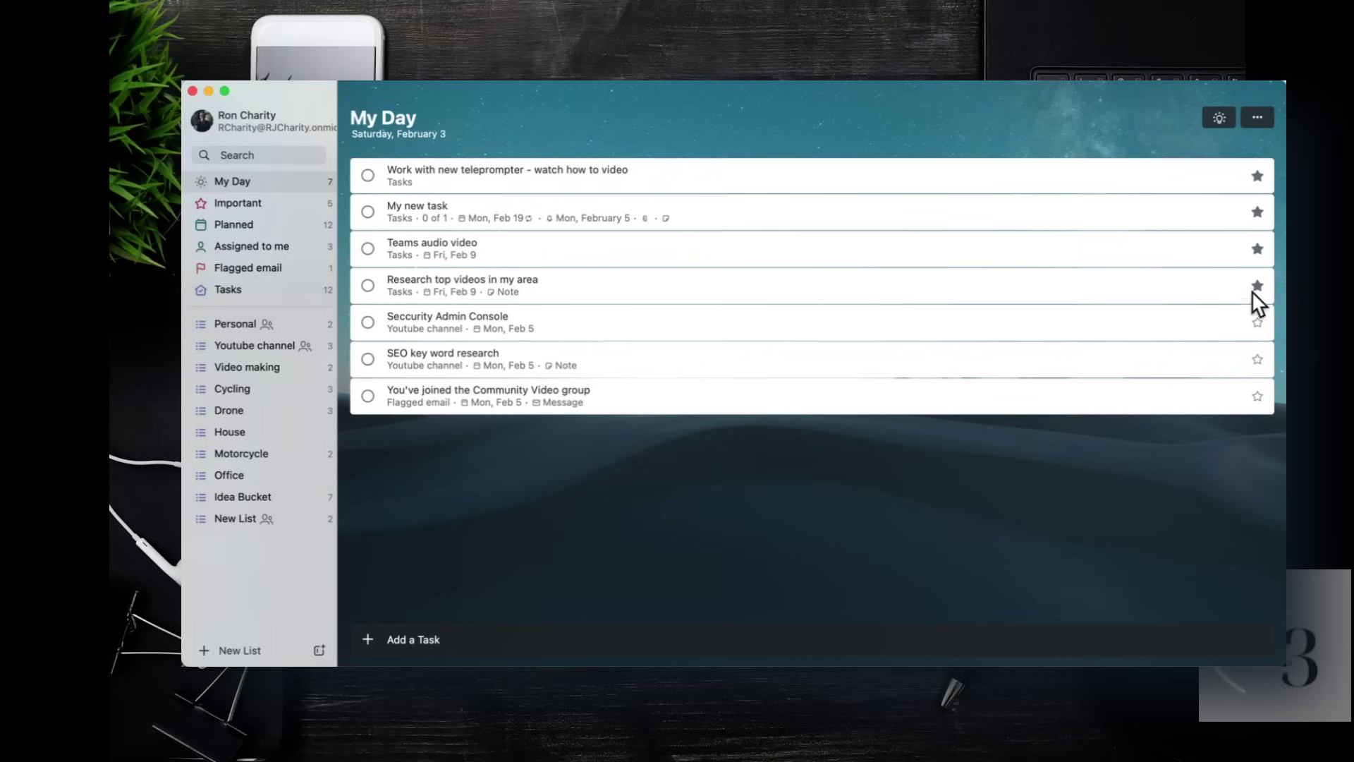
- Add SEO research on topics and channels and New Task from the My Day suggestions panel, then close it
{"action": "left_click", "coordinate": [1218, 117]}
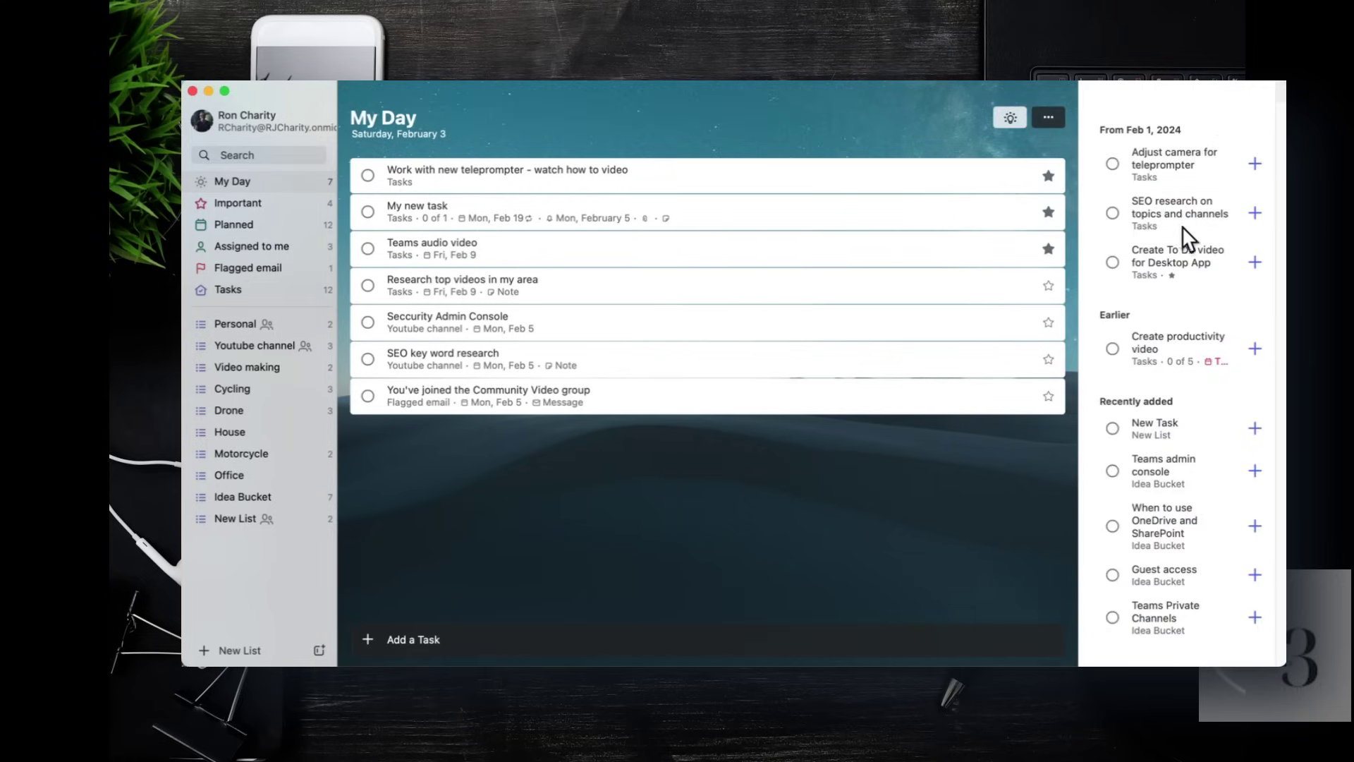
{"action": "left_click", "coordinate": [1254, 213]}
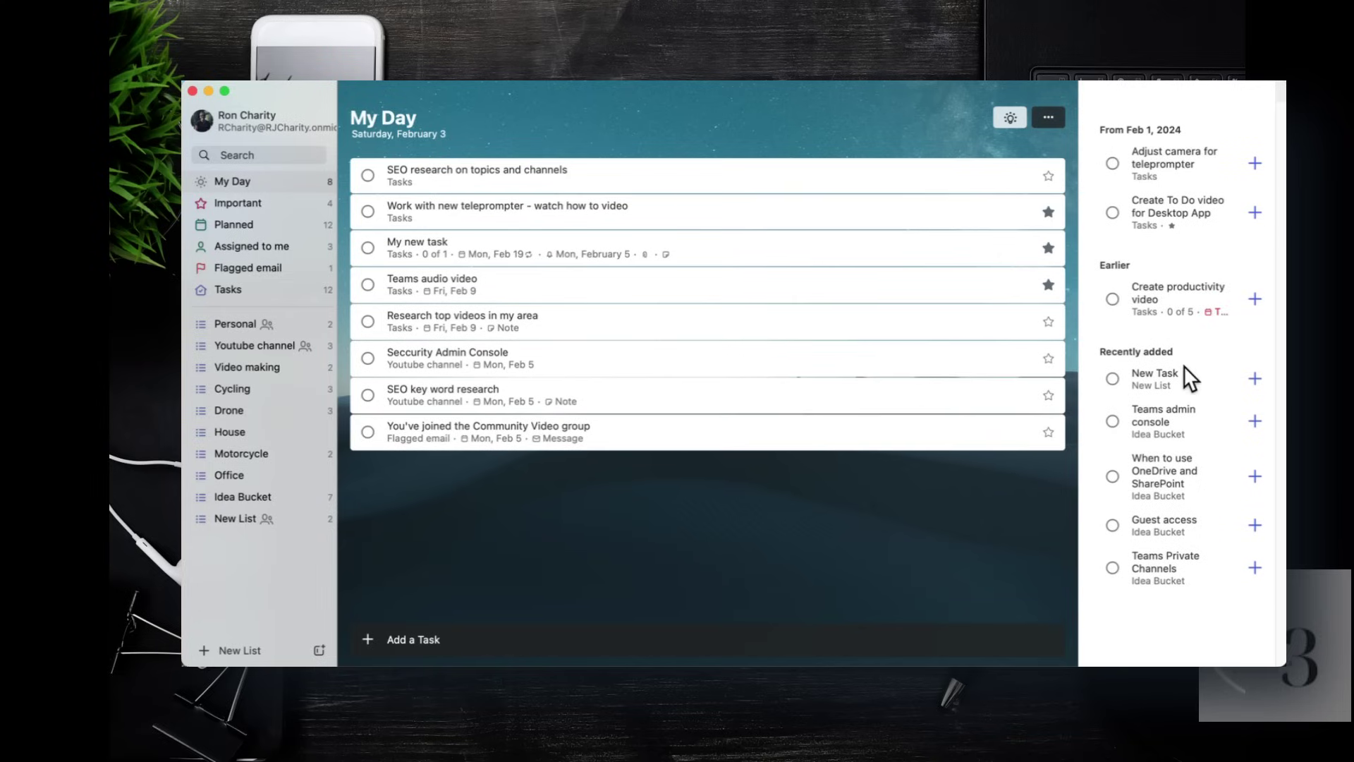
{"action": "left_click", "coordinate": [1255, 378]}
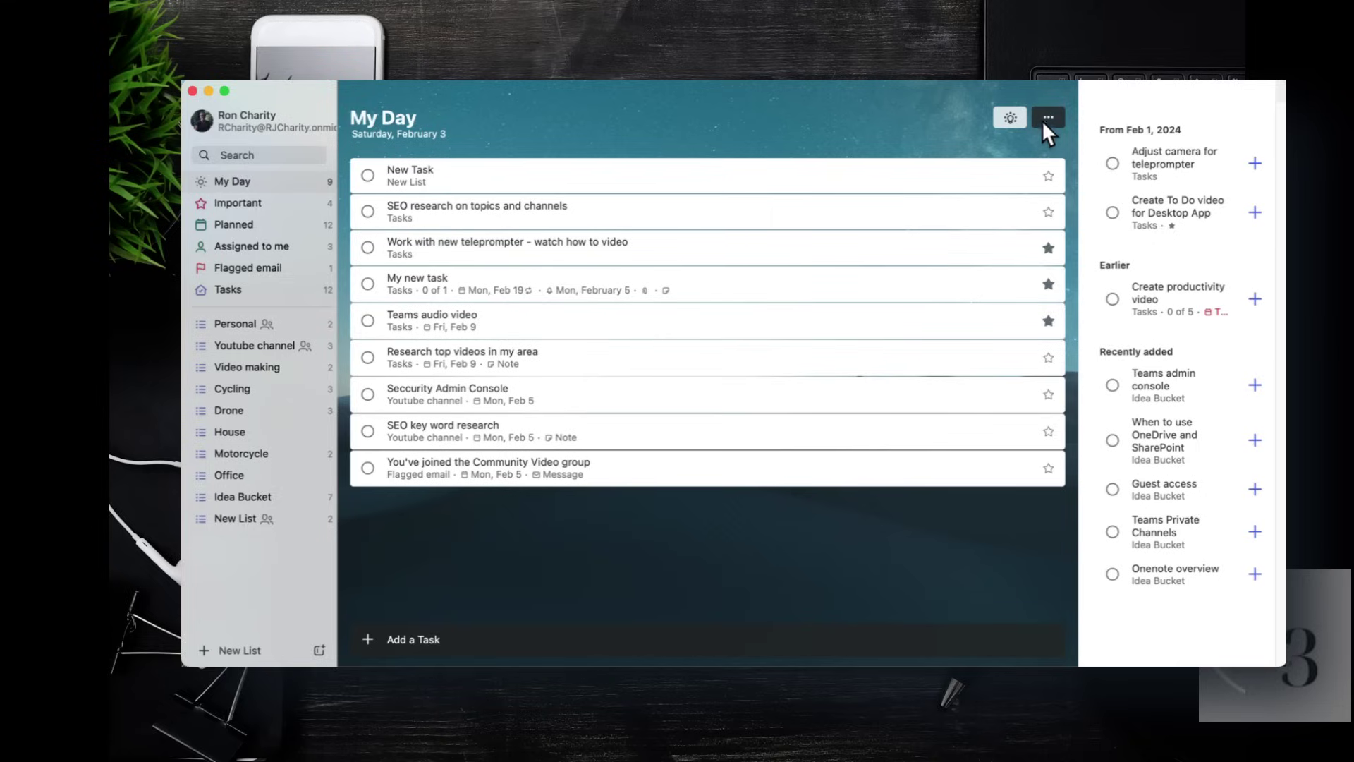
{"action": "left_click", "coordinate": [1006, 115]}
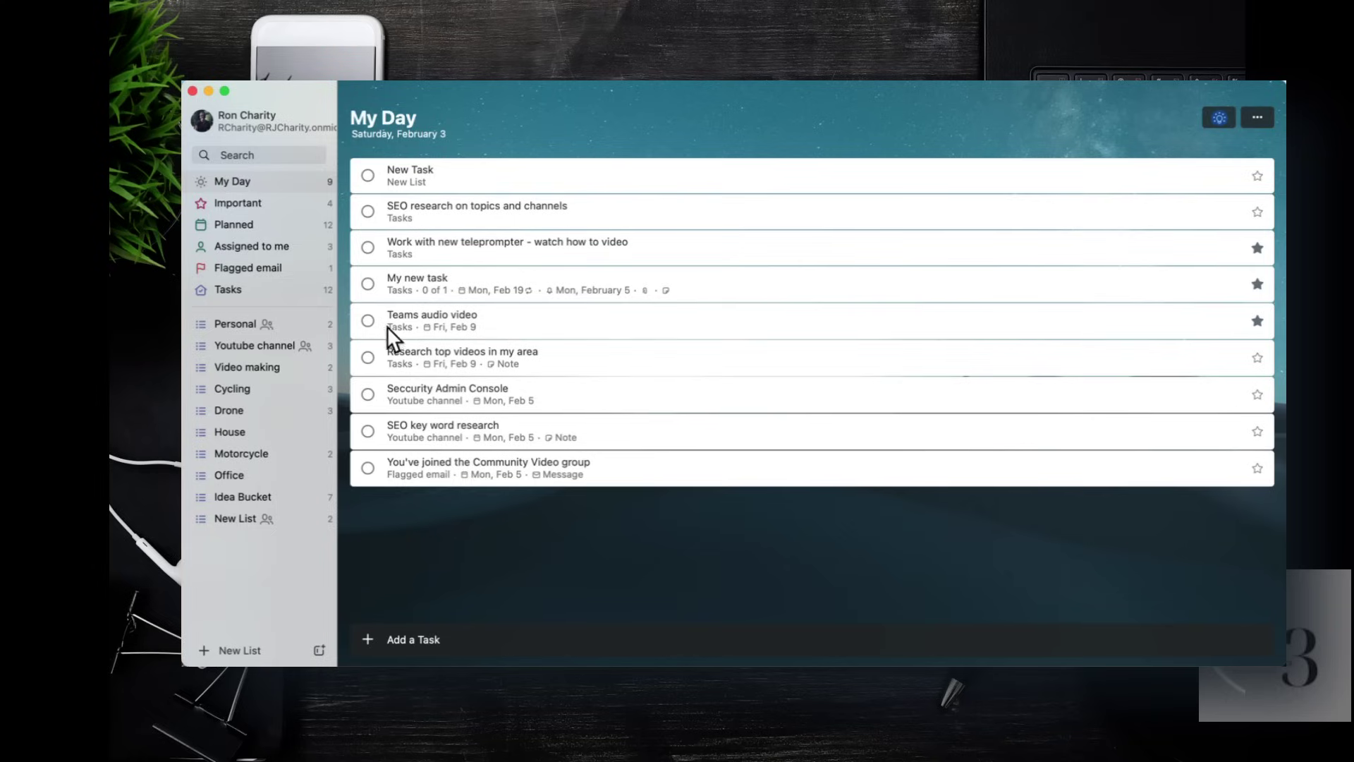
- Tick off the Community Video group and Seccurity Admin Console tasks as completed
{"action": "left_click", "coordinate": [368, 468]}
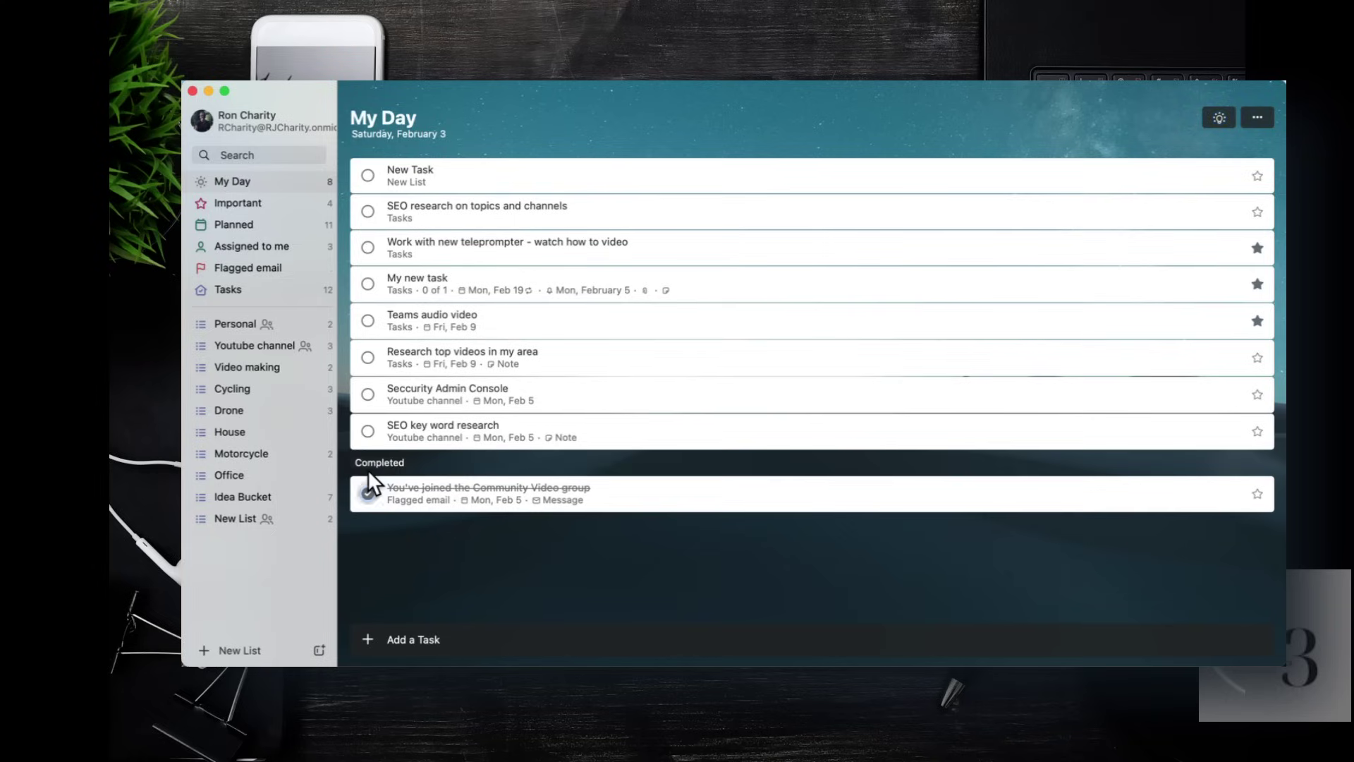
{"action": "left_click", "coordinate": [366, 394]}
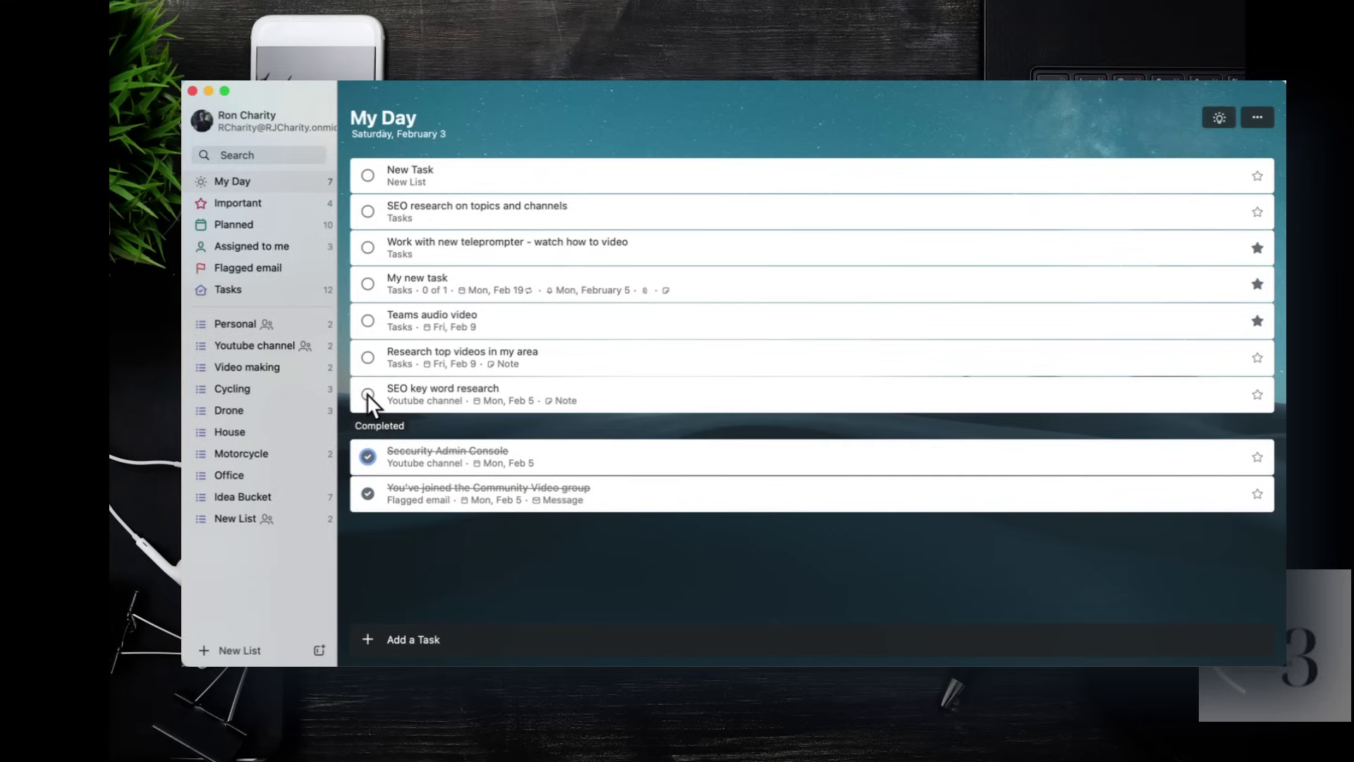